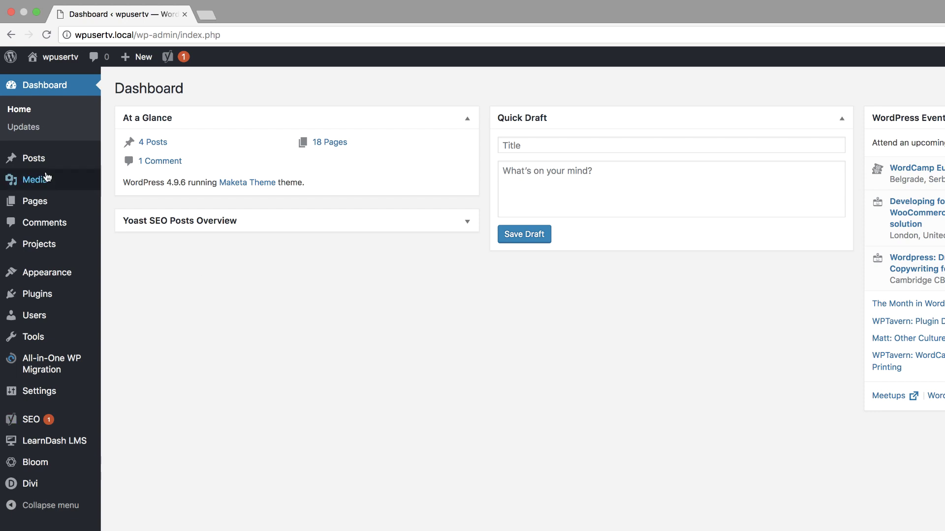
Find the Favorites plugin by Kyle Phillips by searching new plugins for "Favorites", and install and activate it
{"action": "mouse_move", "coordinate": [40, 297]}
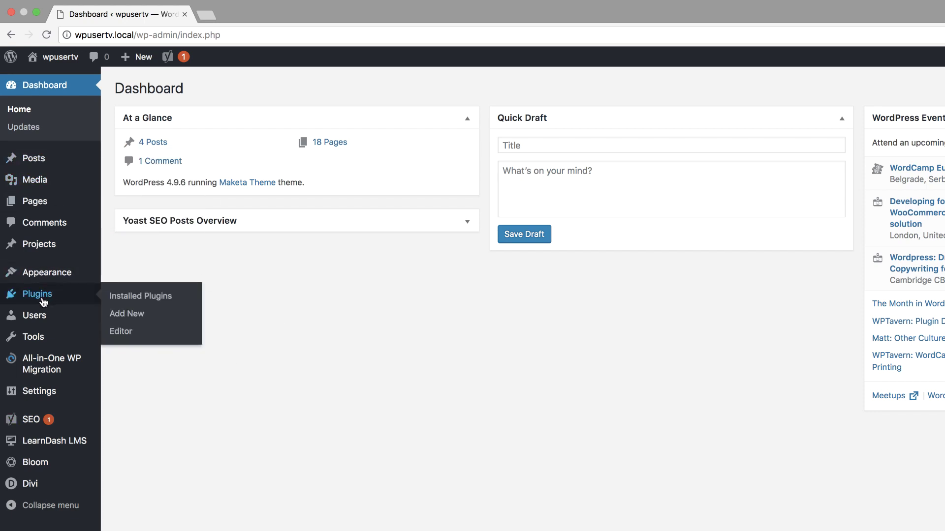
{"action": "left_click", "coordinate": [141, 323]}
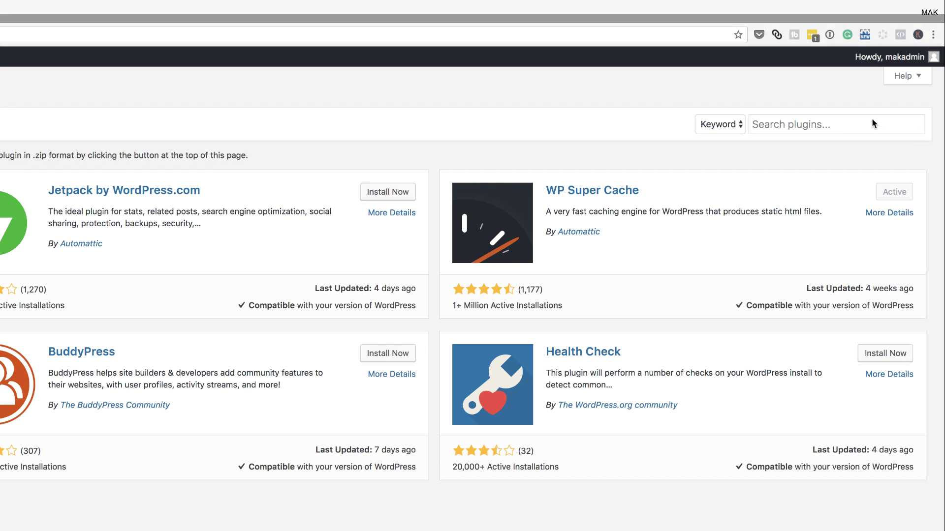
{"action": "left_click", "coordinate": [832, 120]}
{"action": "type", "text": "Favorites"}
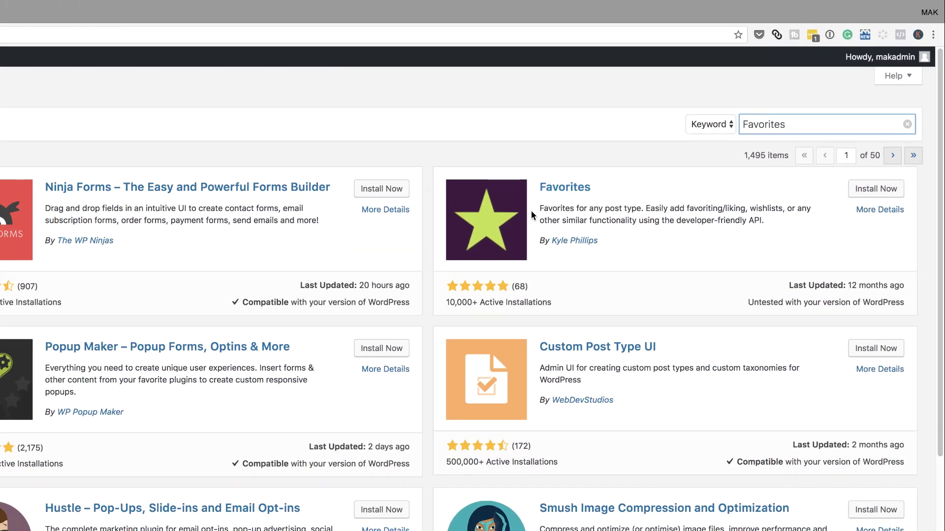
{"action": "left_click", "coordinate": [889, 192]}
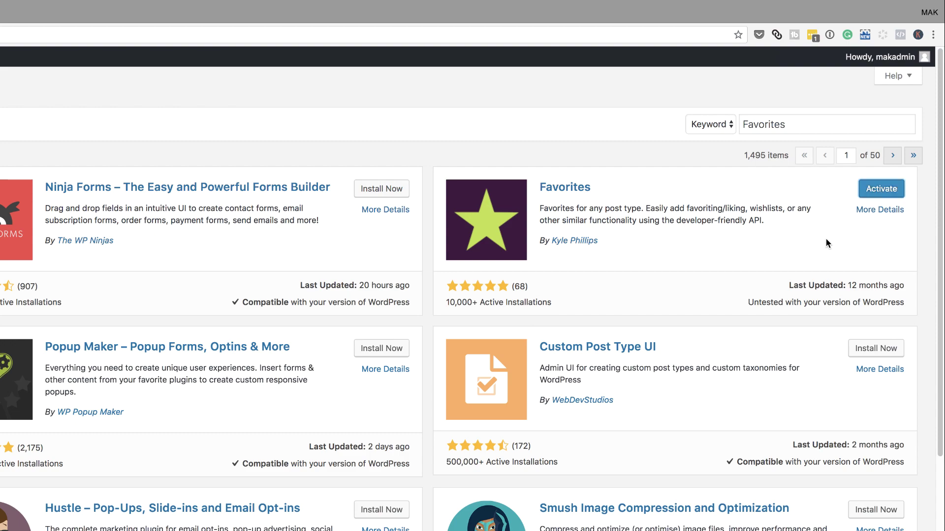
{"action": "left_click", "coordinate": [881, 189]}
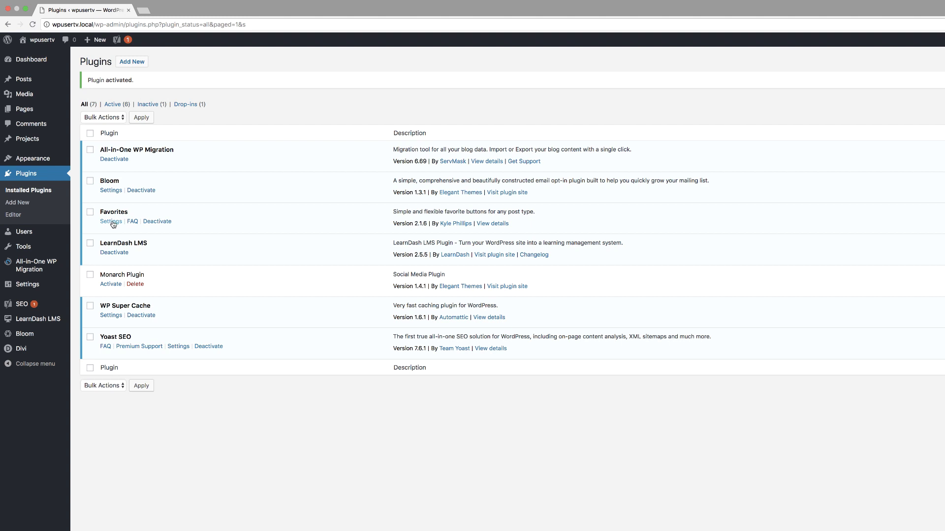
In the Favorites plugin's display and post type settings, enable Projects with the favorite-count meta box and admin column
{"action": "left_click", "coordinate": [111, 222]}
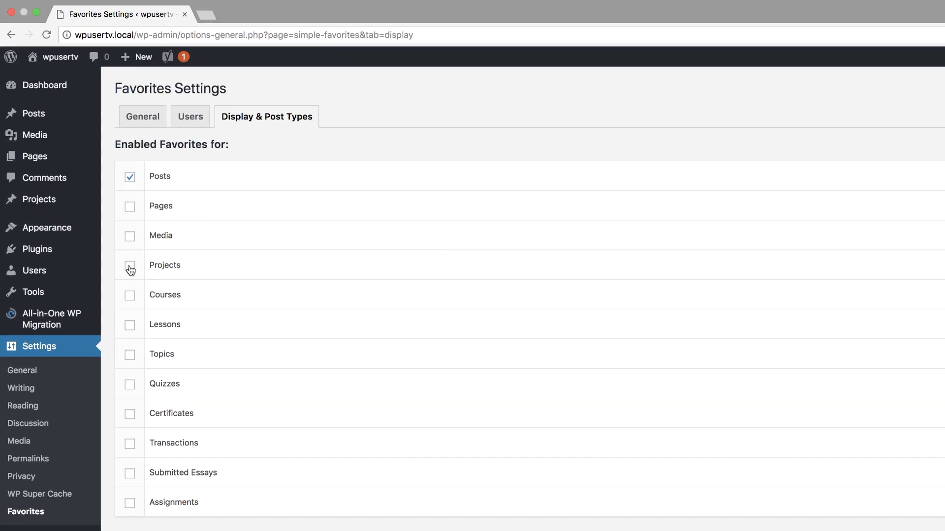
{"action": "left_click", "coordinate": [130, 267]}
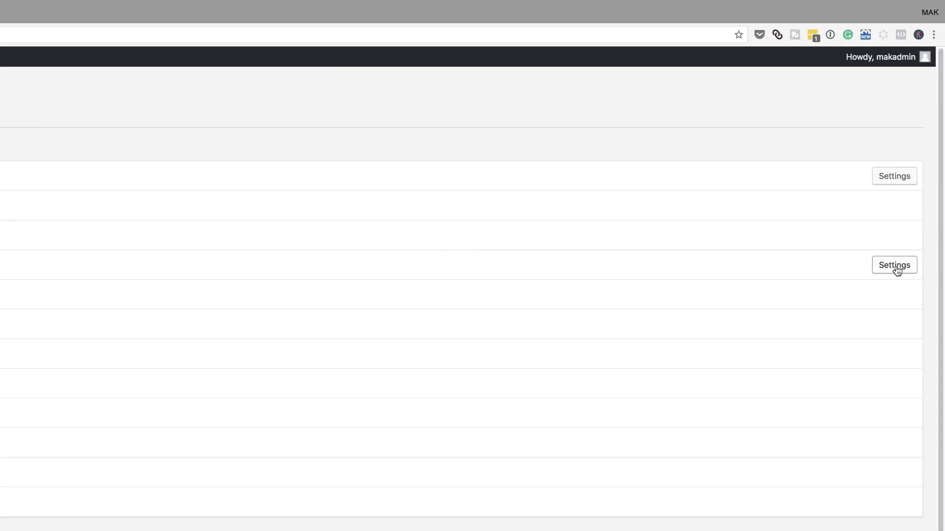
{"action": "left_click", "coordinate": [895, 266]}
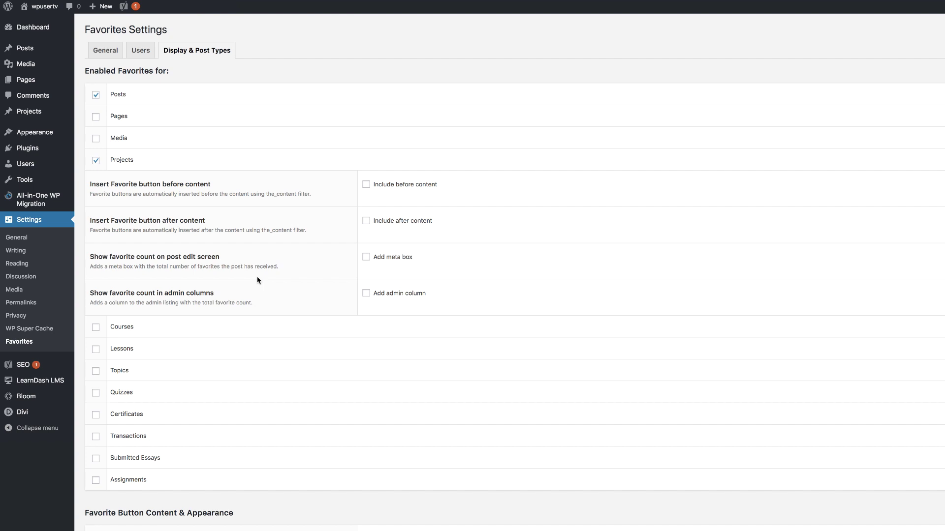
{"action": "left_click", "coordinate": [366, 257]}
{"action": "left_click", "coordinate": [366, 294]}
Set the favorite button's HTML element to a (link) and its button type to Favorite
{"action": "scroll", "coordinate": [351, 446], "scroll_direction": "down", "scroll_amount": 3}
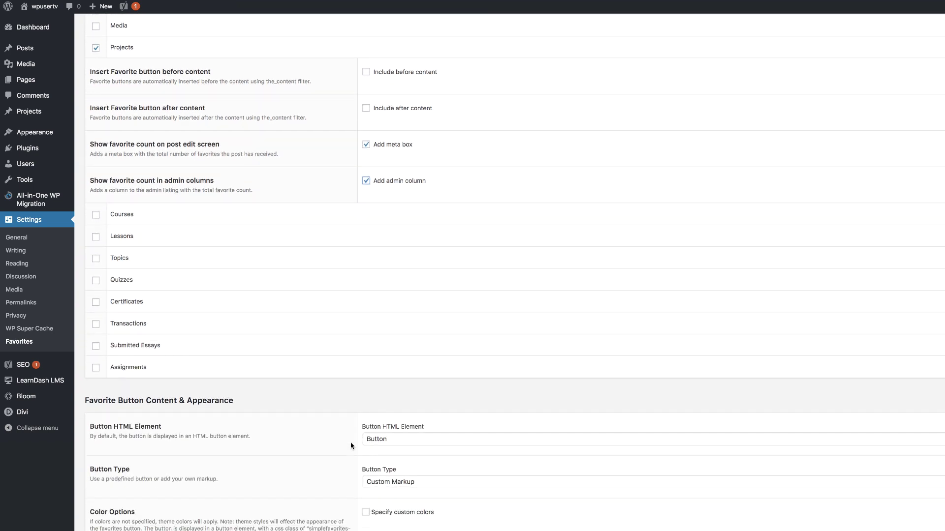
{"action": "scroll", "coordinate": [351, 446], "scroll_direction": "down", "scroll_amount": 2}
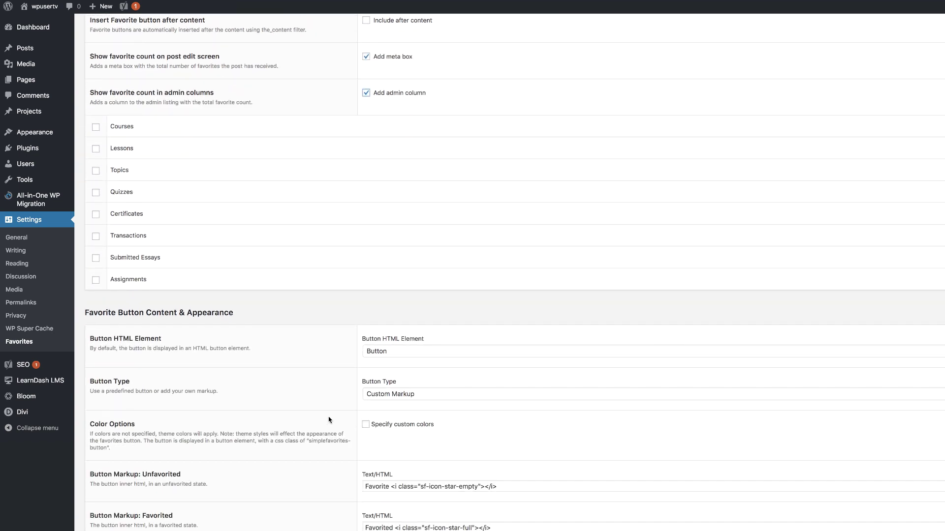
{"action": "left_click", "coordinate": [396, 352]}
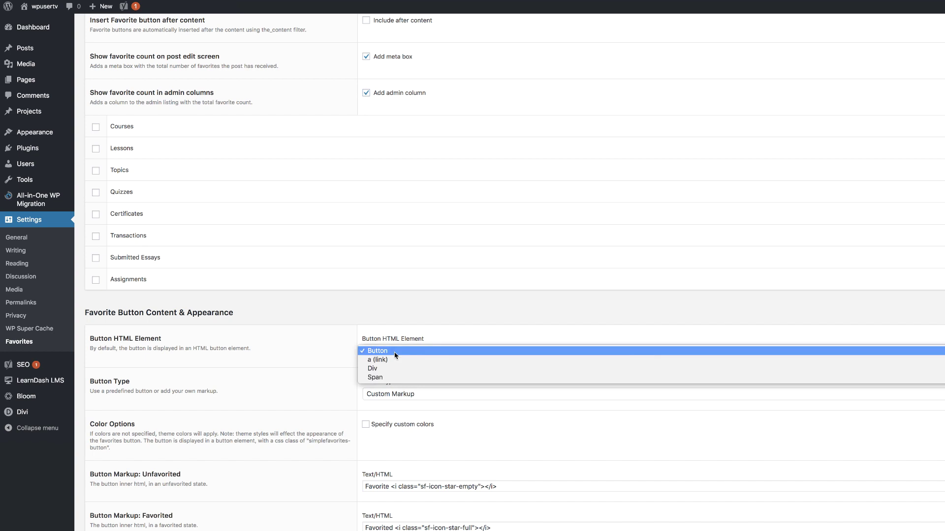
{"action": "left_click", "coordinate": [392, 360]}
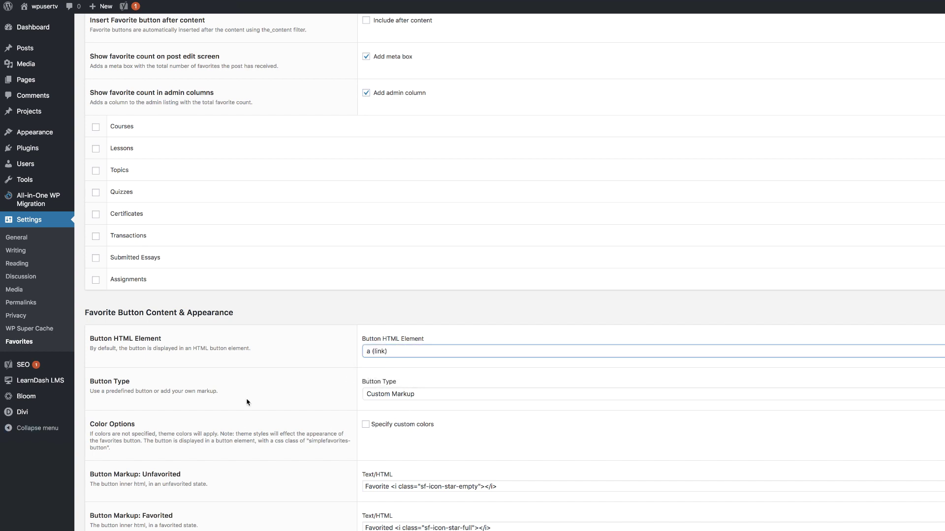
{"action": "left_click", "coordinate": [403, 396]}
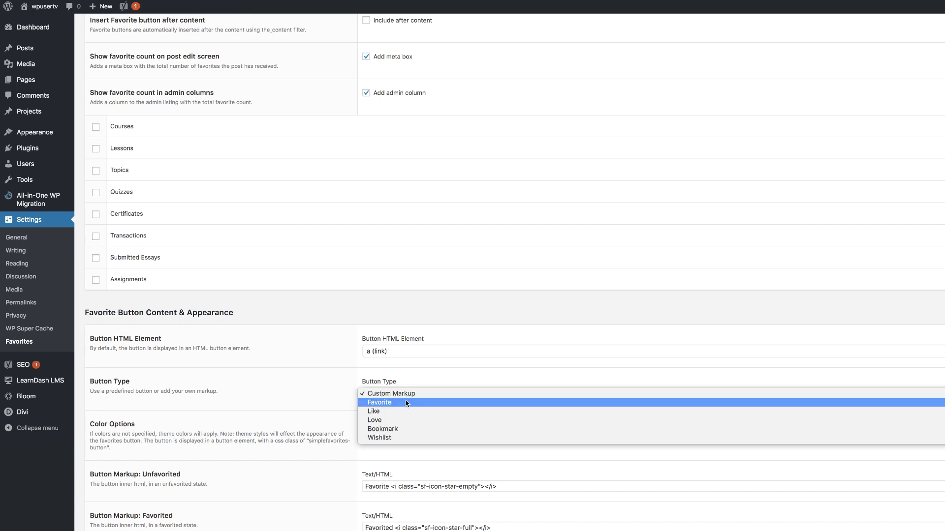
{"action": "left_click", "coordinate": [403, 403]}
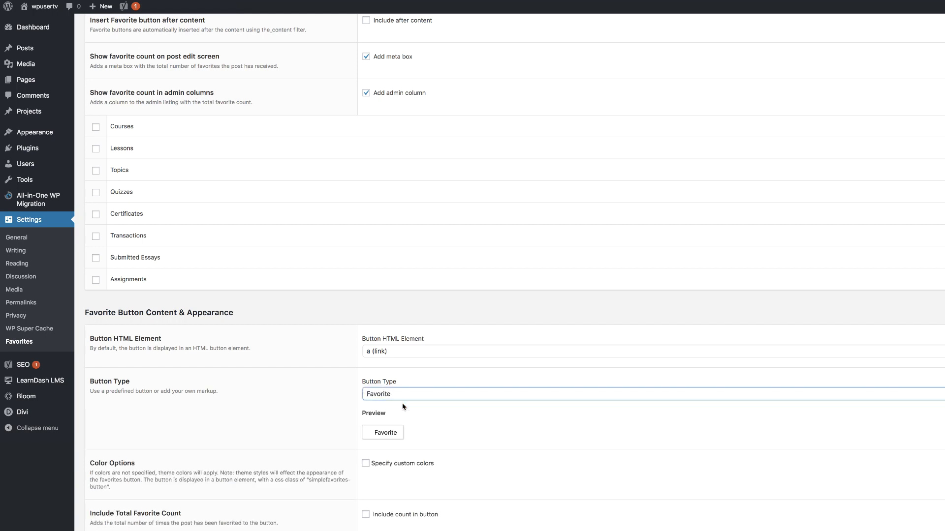
{"action": "left_click", "coordinate": [402, 404]}
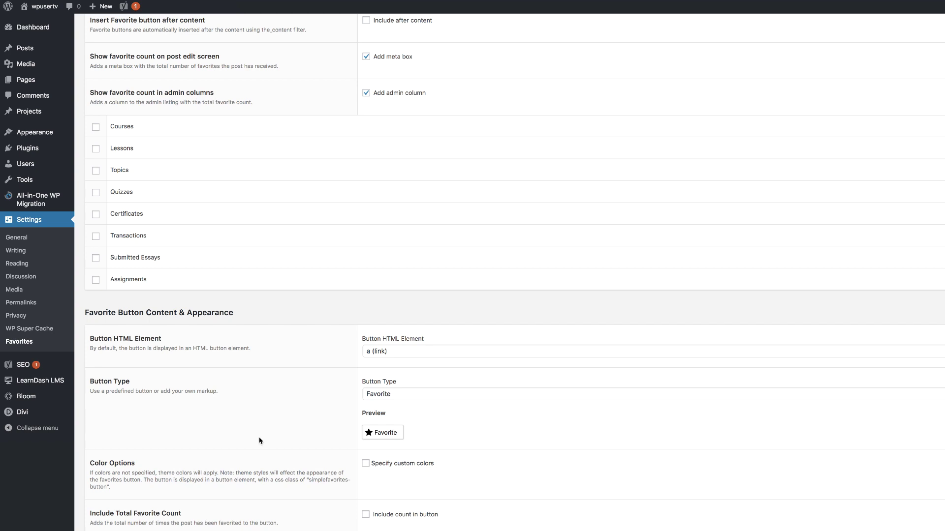
Enable custom button colors and set the default (unfavorited) state's background color to #ffffff
{"action": "left_click", "coordinate": [366, 465]}
{"action": "scroll", "coordinate": [576, 497], "scroll_direction": "down", "scroll_amount": 2}
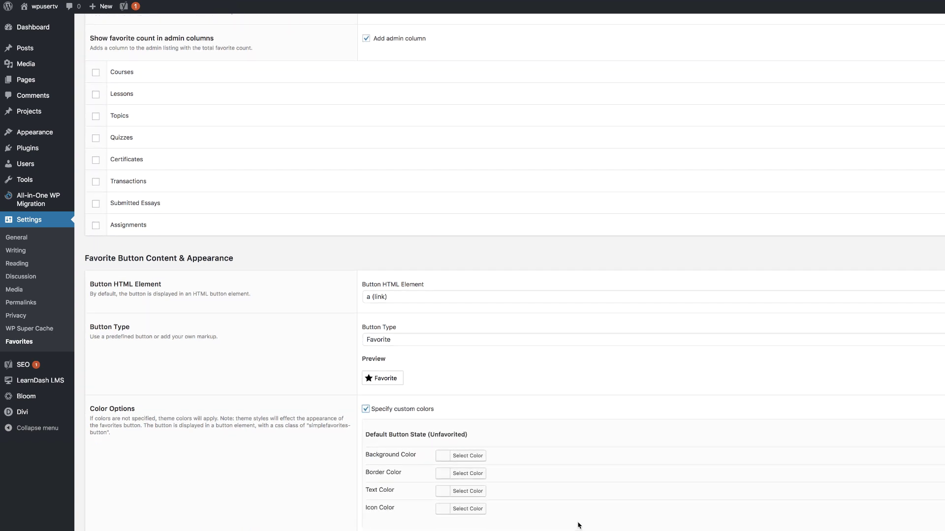
{"action": "scroll", "coordinate": [578, 525], "scroll_direction": "down", "scroll_amount": 2}
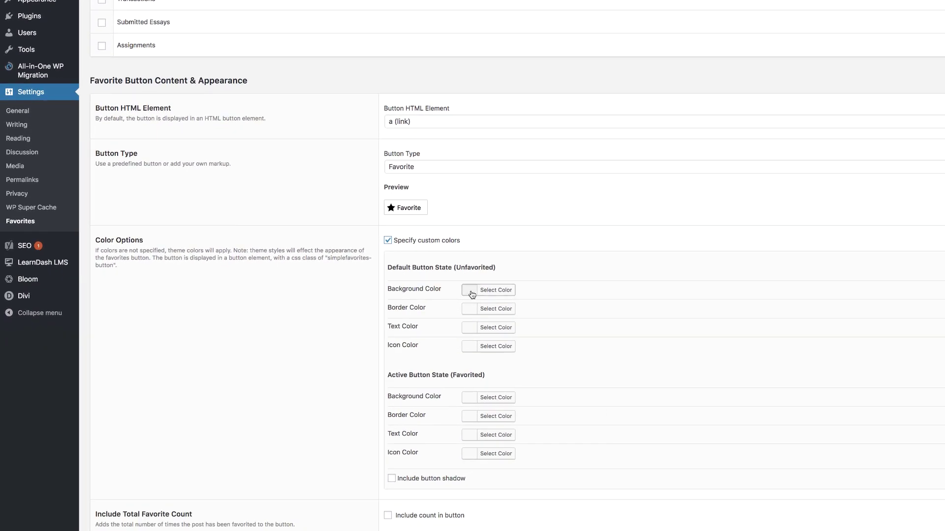
{"action": "left_click", "coordinate": [471, 293]}
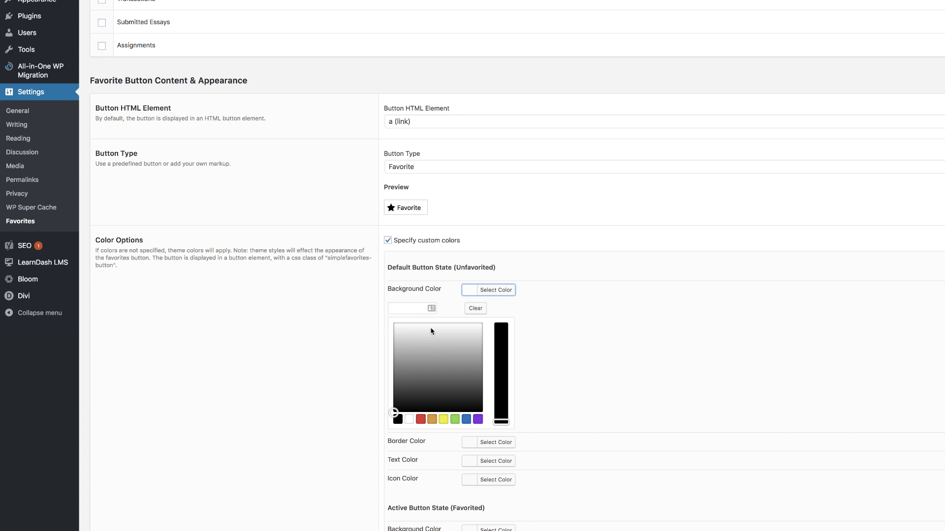
{"action": "left_click", "coordinate": [419, 308]}
{"action": "type", "text": "#ffffff"}
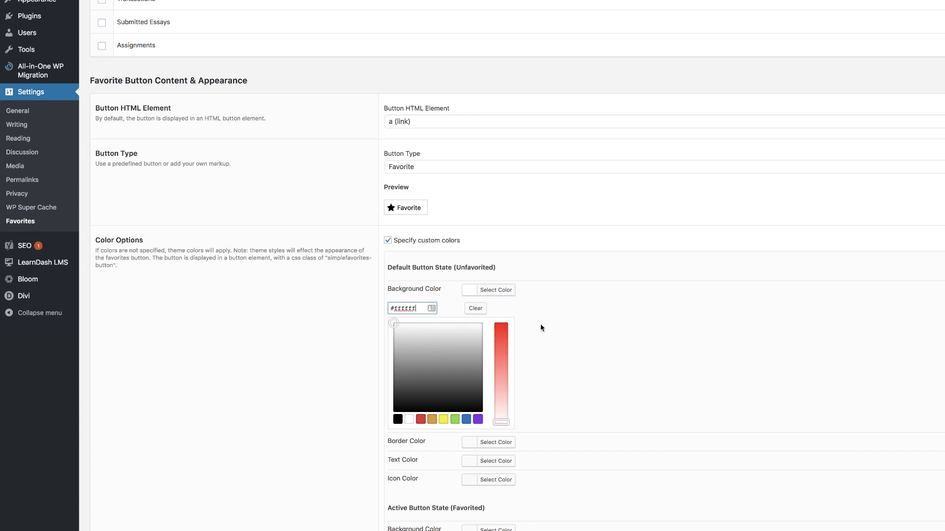
{"action": "left_click", "coordinate": [551, 378]}
Set the border color and text color of the default (unfavorited) button state to #d29f68
{"action": "left_click", "coordinate": [471, 442]}
{"action": "left_click", "coordinate": [403, 327]}
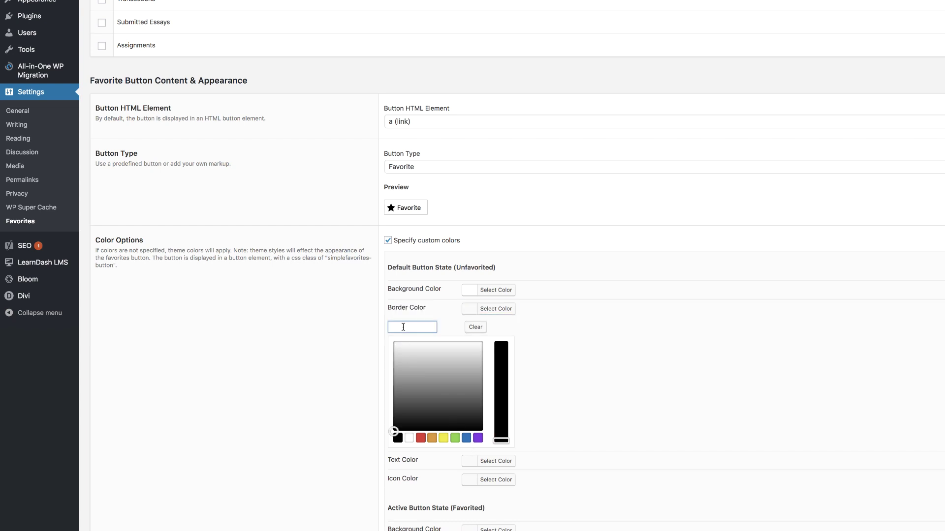
{"action": "type", "text": "#d29f68"}
{"action": "scroll", "coordinate": [558, 384], "scroll_direction": "down", "scroll_amount": 5}
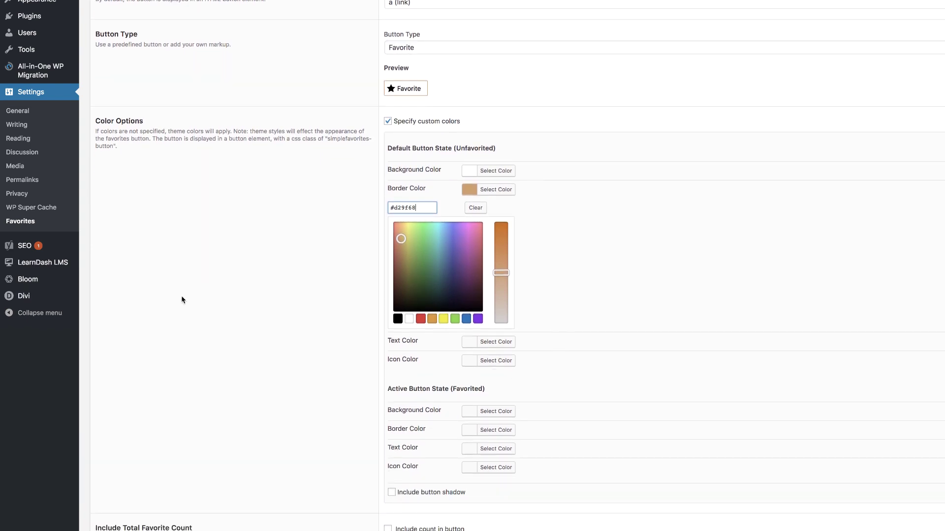
{"action": "left_click", "coordinate": [472, 346]}
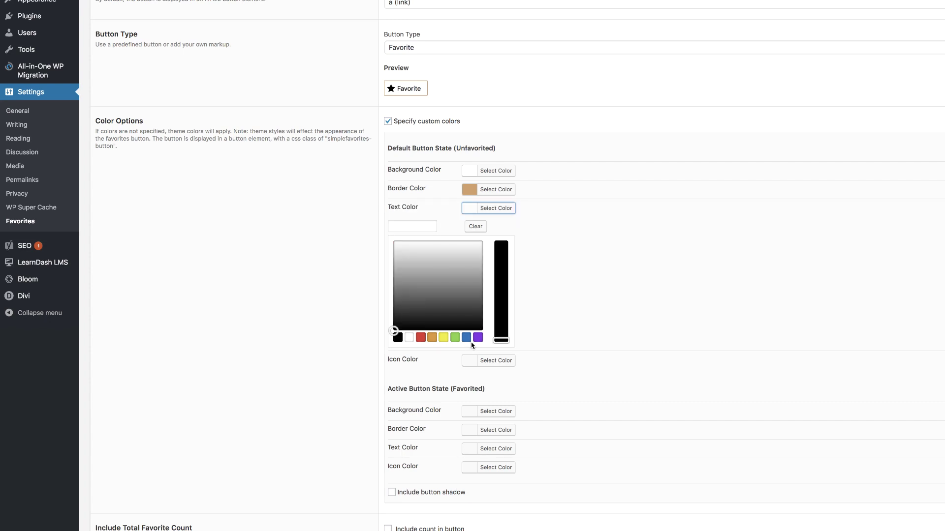
{"action": "left_click", "coordinate": [414, 226]}
{"action": "type", "text": "#d29f68"}
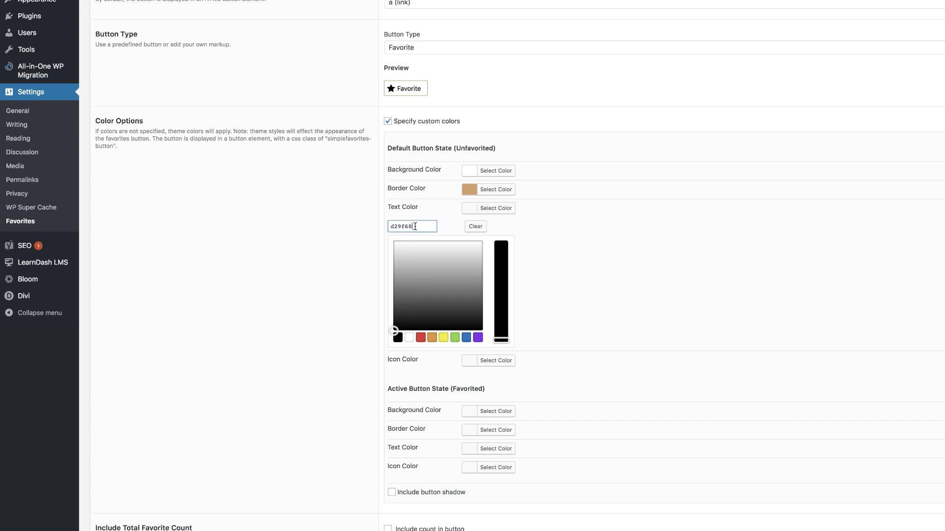
Set the icon color of the default (unfavorited) button state to #d29f68
{"action": "scroll", "coordinate": [601, 358], "scroll_direction": "down", "scroll_amount": 2}
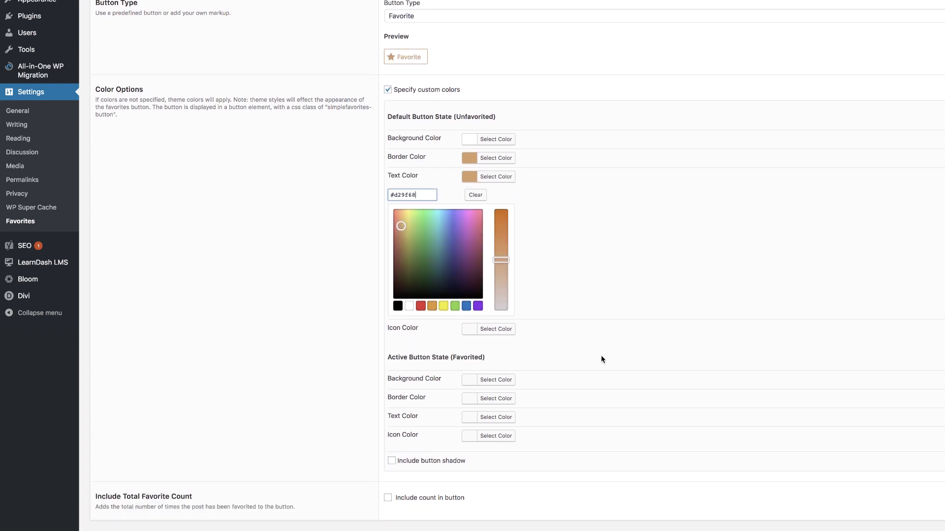
{"action": "left_click", "coordinate": [469, 333]}
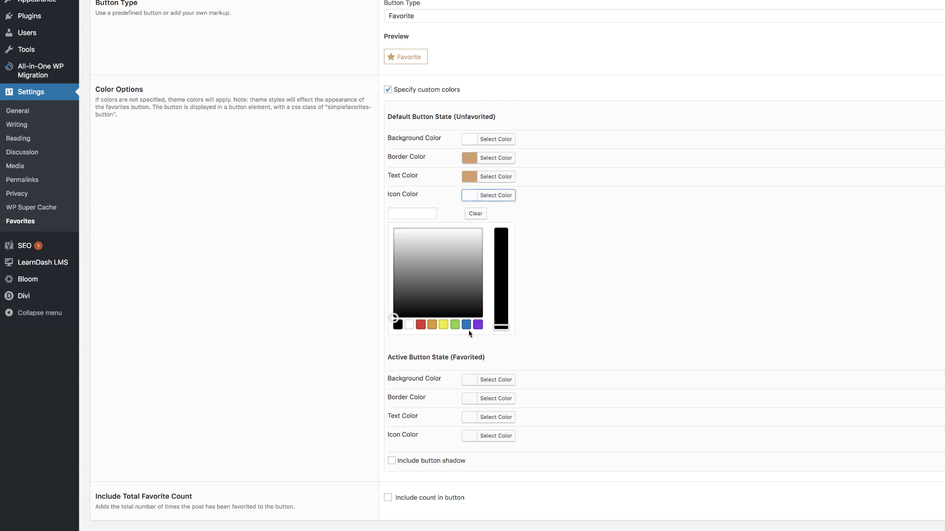
{"action": "left_click", "coordinate": [417, 214]}
{"action": "type", "text": "#d29f68"}
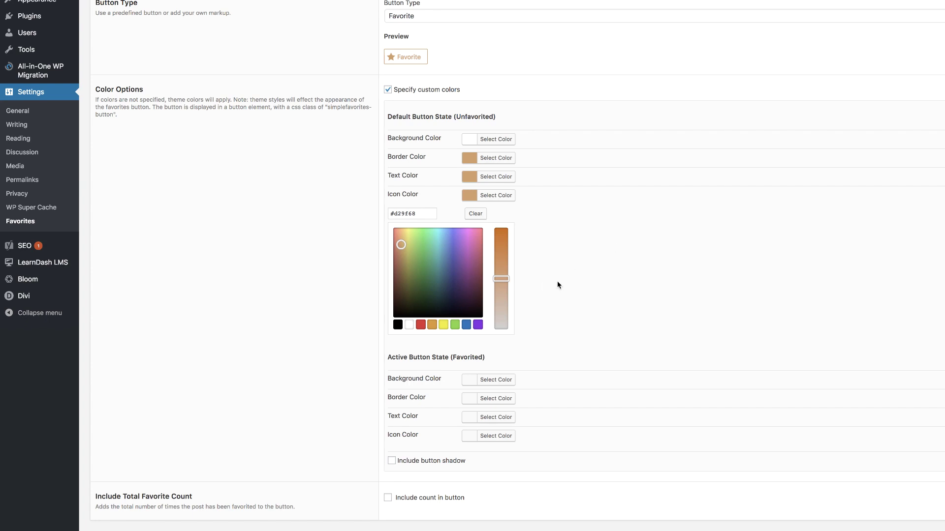
Set the active (favorited) button state's background color to #d29f68 and its border color to #d18d45
{"action": "scroll", "coordinate": [591, 361], "scroll_direction": "down", "scroll_amount": 2}
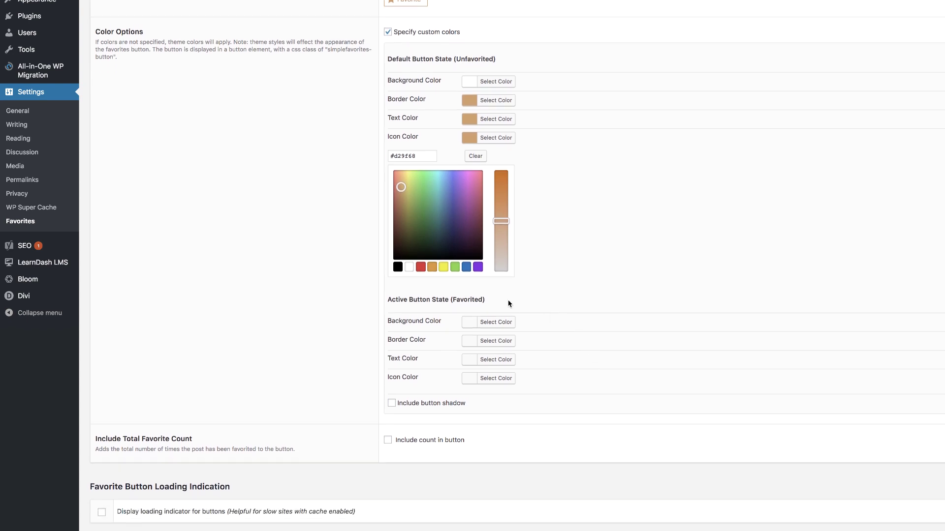
{"action": "left_click", "coordinate": [471, 325]}
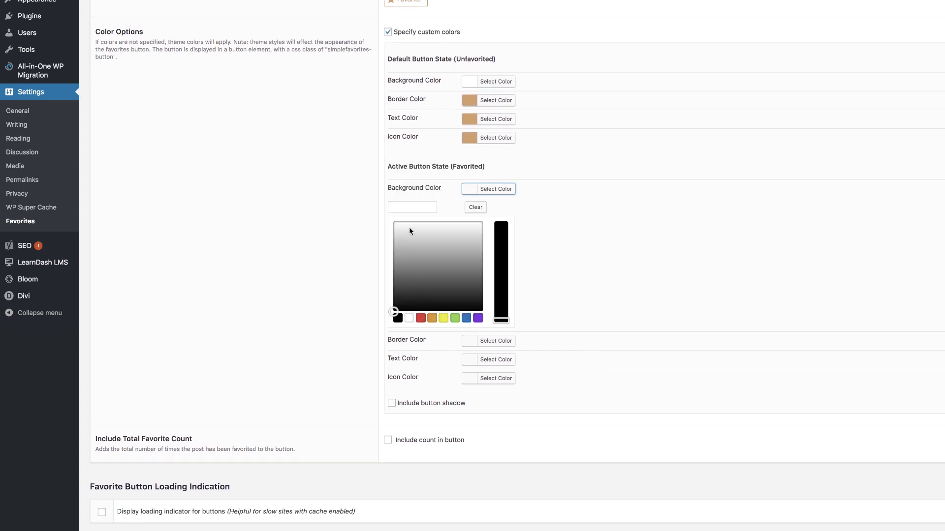
{"action": "left_click", "coordinate": [413, 203]}
{"action": "type", "text": "#d29f68"}
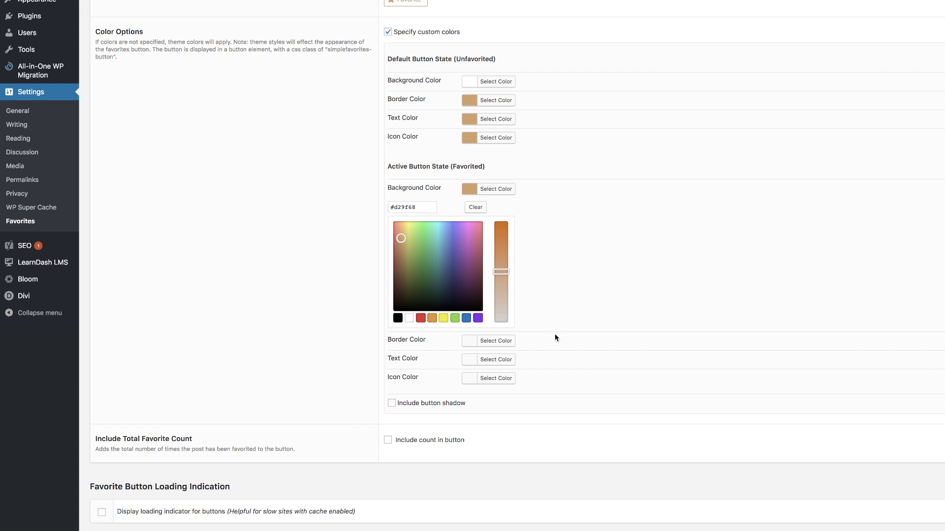
{"action": "left_click", "coordinate": [469, 343]}
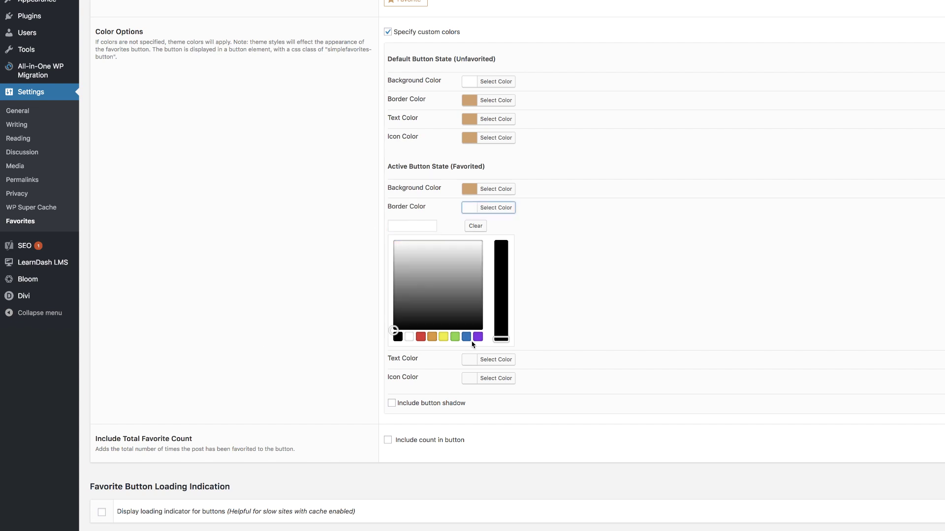
{"action": "left_click", "coordinate": [419, 226]}
{"action": "type", "text": "#d18d45"}
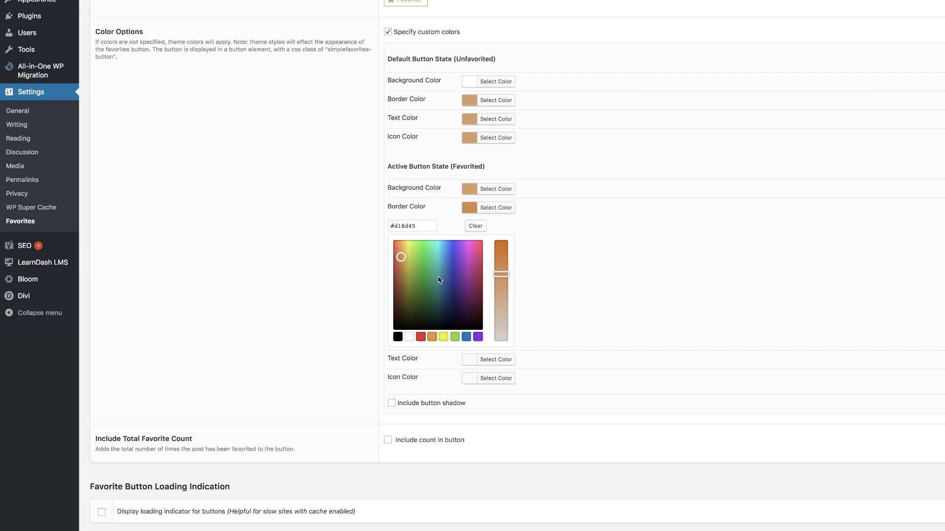
Set the text color and icon color of the active (favorited) button state to #ffffff
{"action": "left_click", "coordinate": [492, 360]}
{"action": "left_click", "coordinate": [406, 245]}
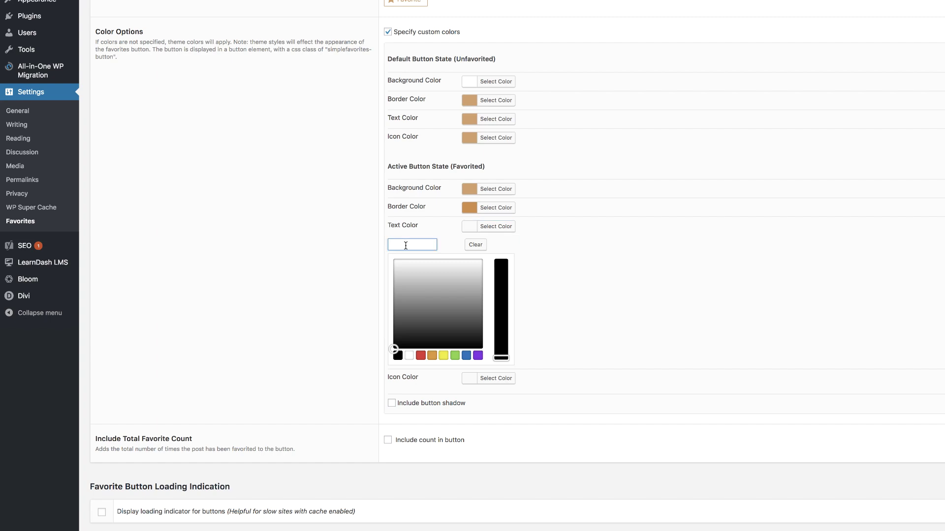
{"action": "type", "text": "#ffffff"}
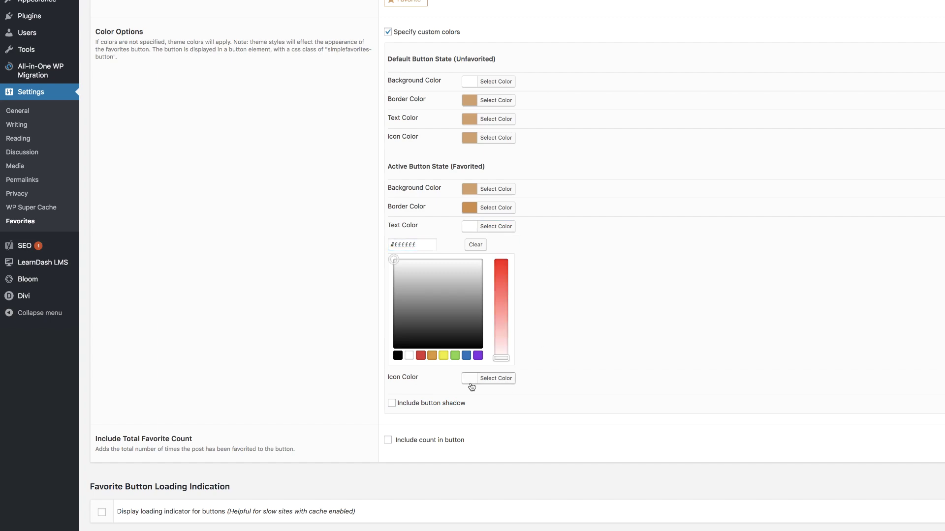
{"action": "left_click", "coordinate": [472, 385]}
{"action": "left_click", "coordinate": [425, 264]}
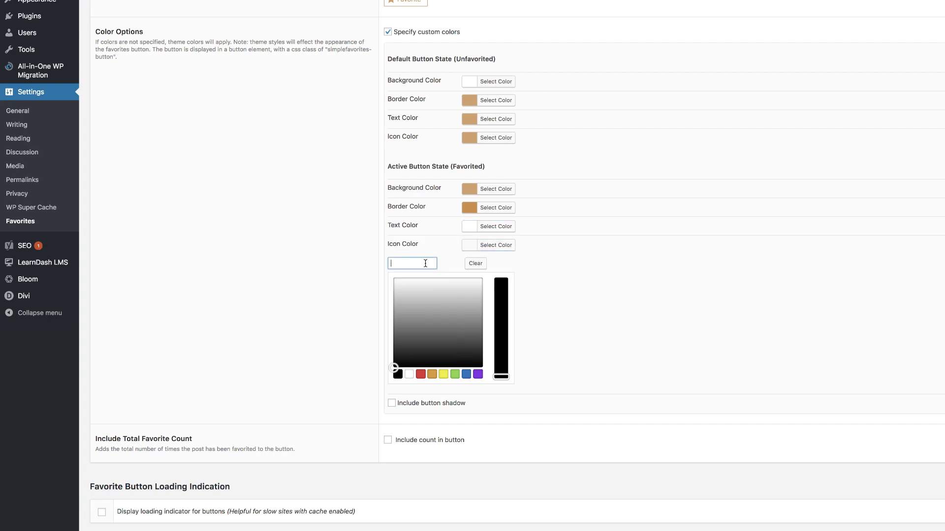
{"action": "type", "text": "#ffffff"}
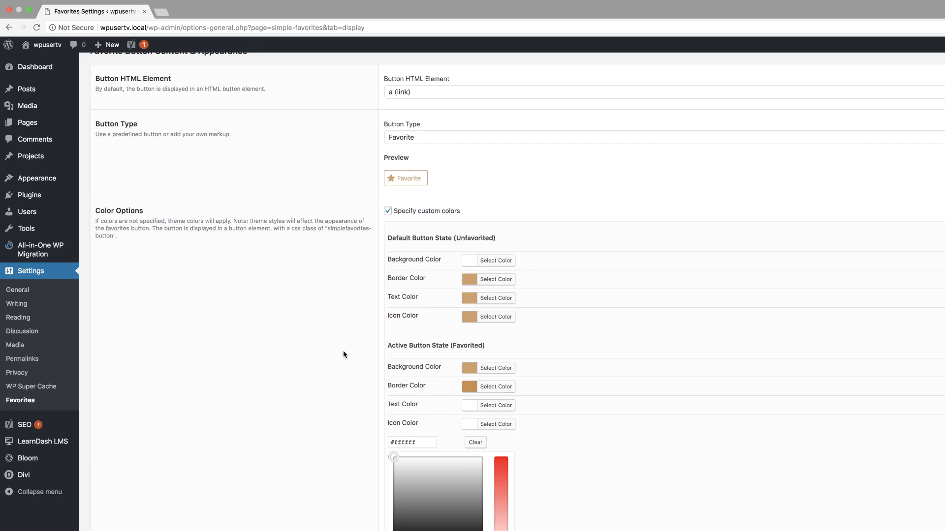
Toggle the favorite button preview to its favorited state, and set the favorites list element type to Div
{"action": "left_click", "coordinate": [426, 183]}
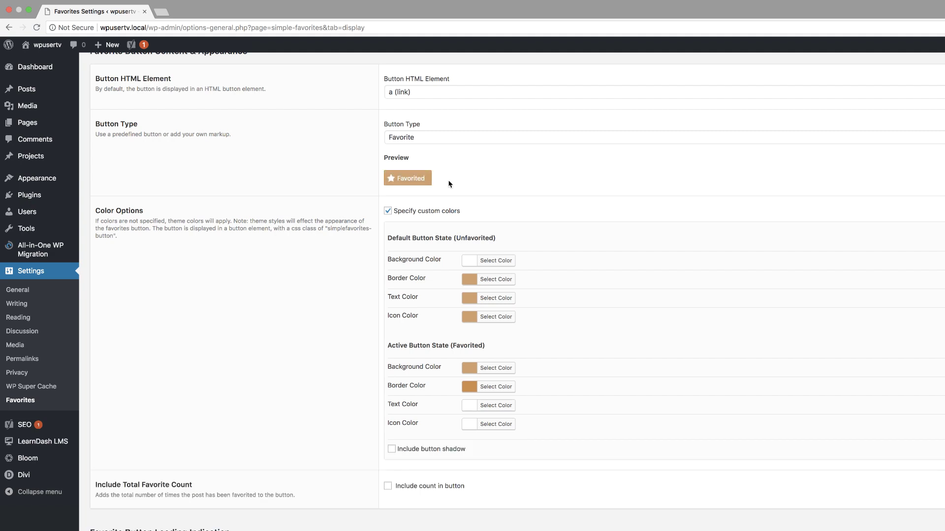
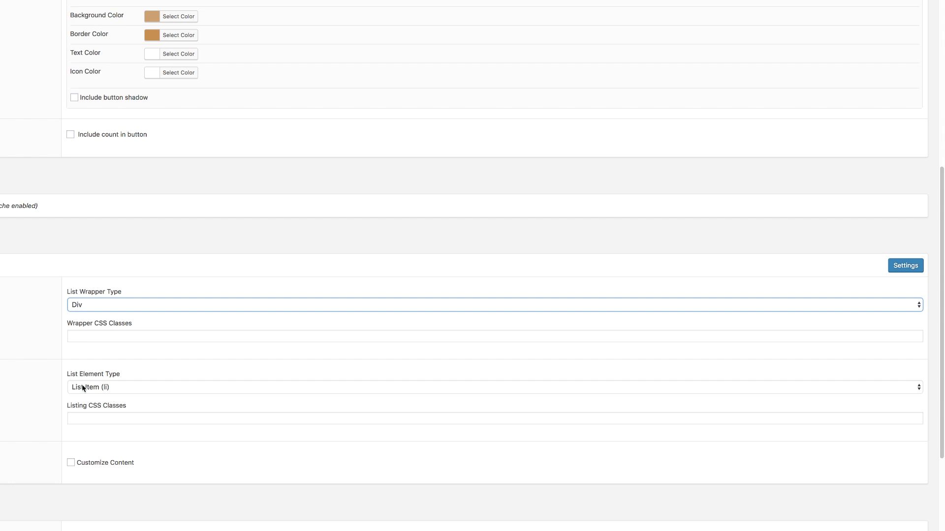
{"action": "left_click", "coordinate": [119, 389]}
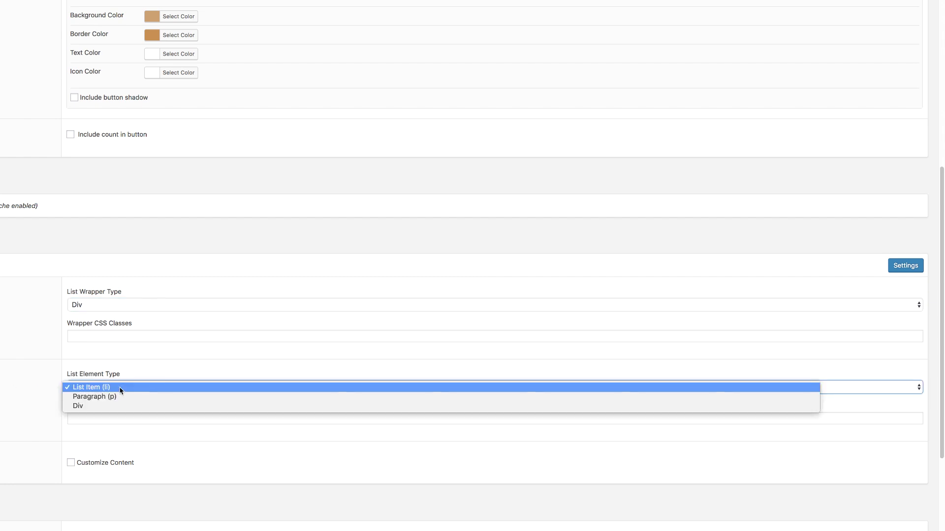
{"action": "left_click", "coordinate": [94, 408]}
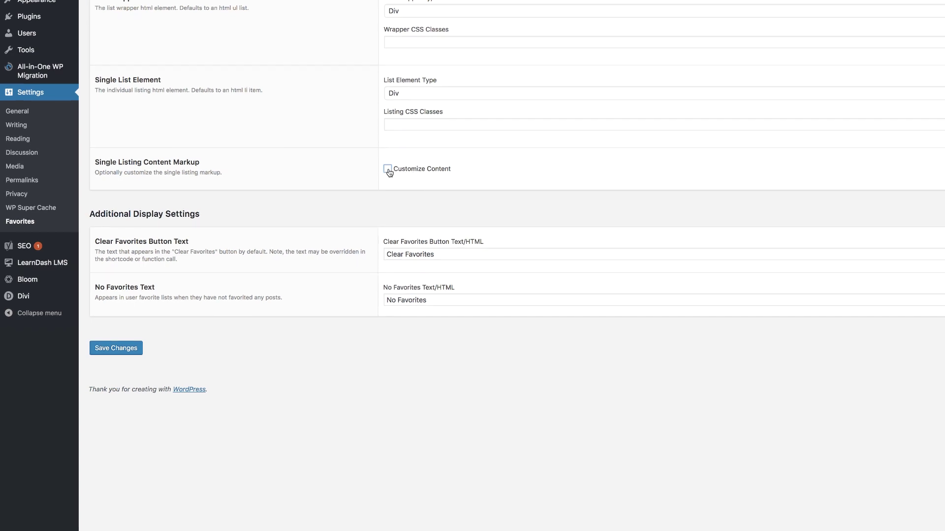
Enable customized content for the single listing markup and add the Thumbnail: thumbnail and Post Title fields to it
{"action": "left_click", "coordinate": [388, 169]}
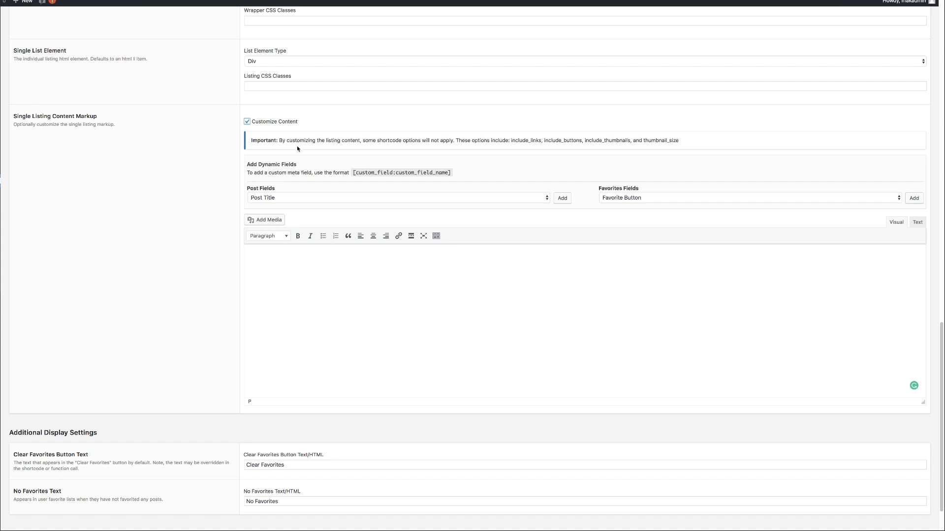
{"action": "left_click", "coordinate": [277, 198]}
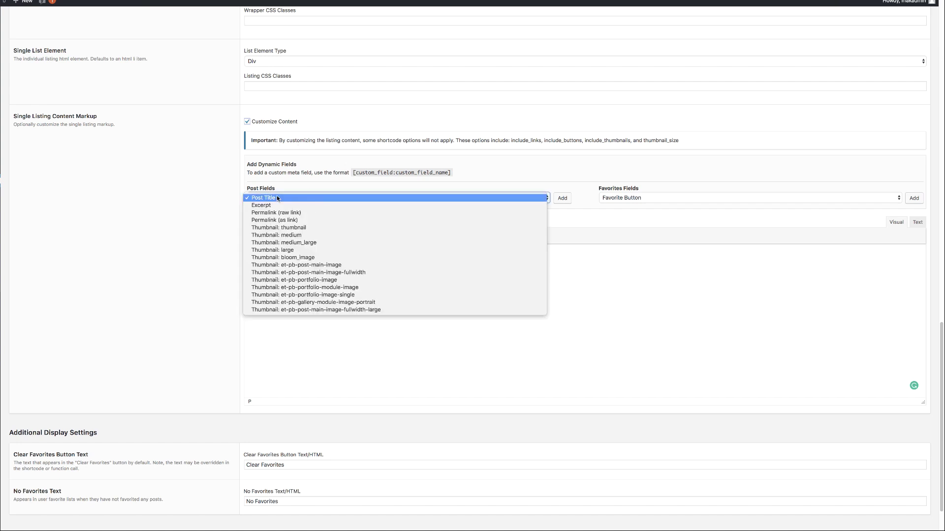
{"action": "left_click", "coordinate": [313, 228]}
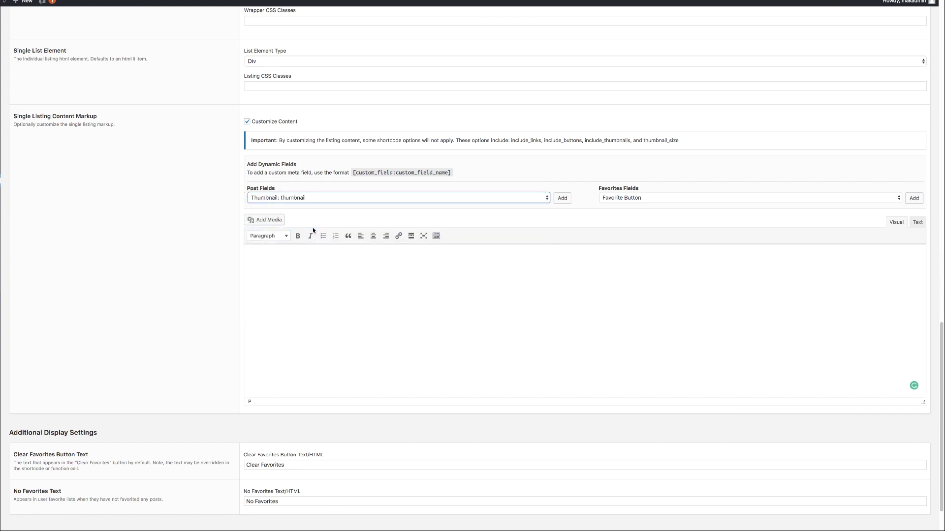
{"action": "left_click", "coordinate": [562, 199]}
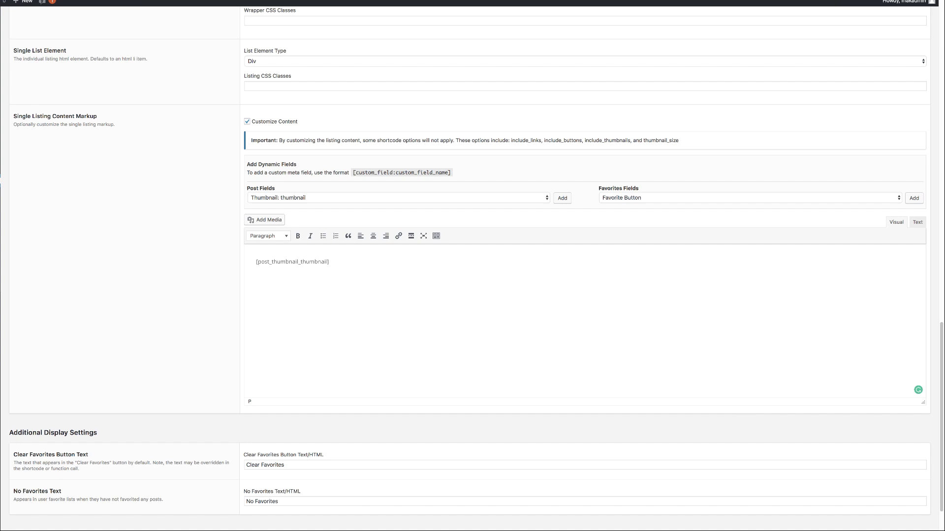
{"action": "left_click", "coordinate": [305, 198]}
{"action": "left_click", "coordinate": [291, 169]}
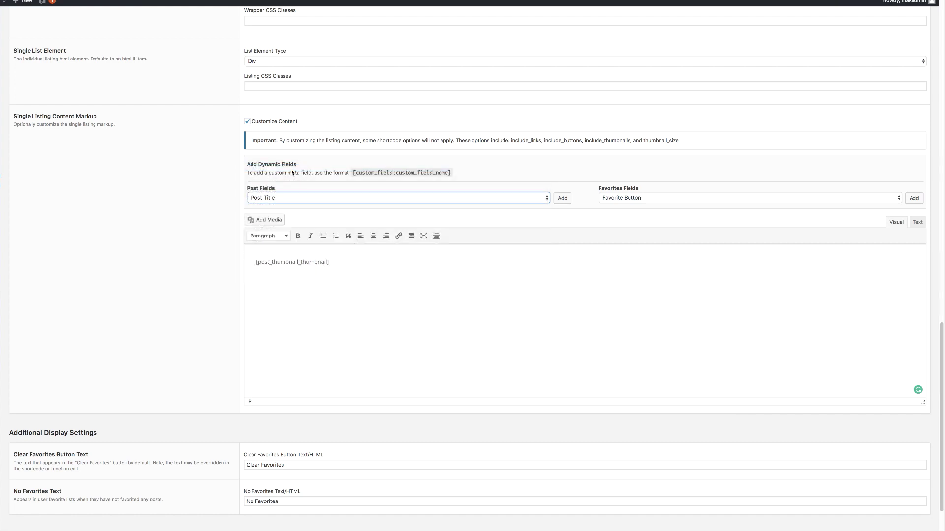
{"action": "left_click", "coordinate": [563, 198]}
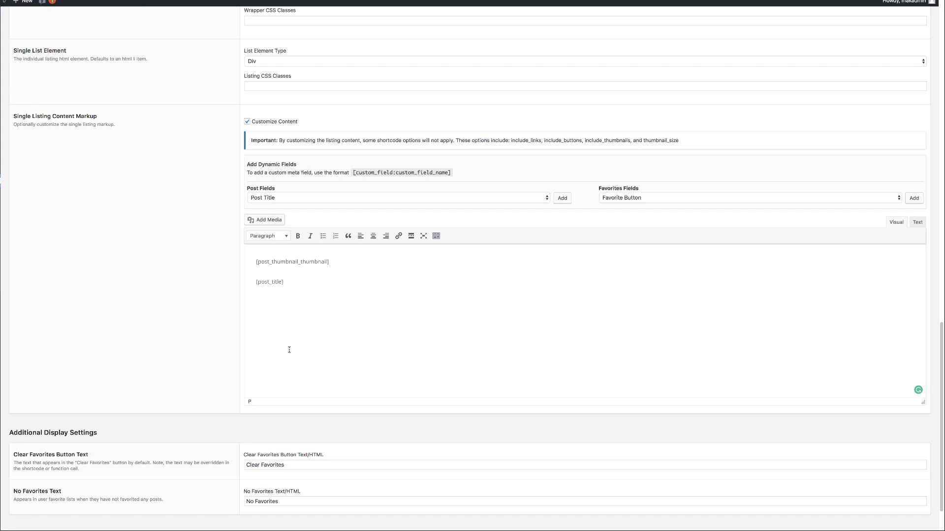
Add the Excerpt field below the post title in the single listing markup and save the Favorites settings
{"action": "left_click_drag", "start_coordinate": [284, 283], "coordinate": [256, 282]}
{"action": "left_click", "coordinate": [341, 297]}
{"action": "left_click", "coordinate": [290, 198]}
{"action": "left_click", "coordinate": [283, 206]}
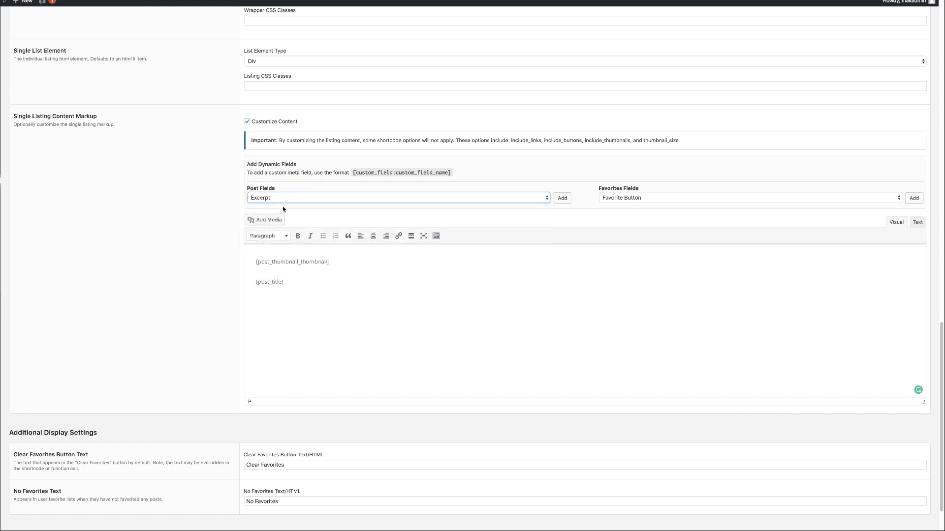
{"action": "left_click", "coordinate": [562, 198]}
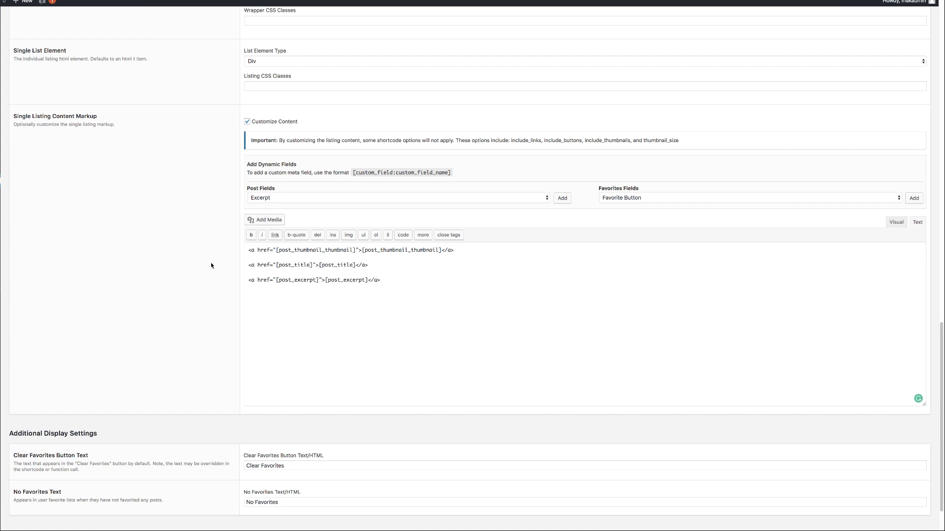
{"action": "scroll", "coordinate": [364, 279], "scroll_direction": "down", "scroll_amount": 2}
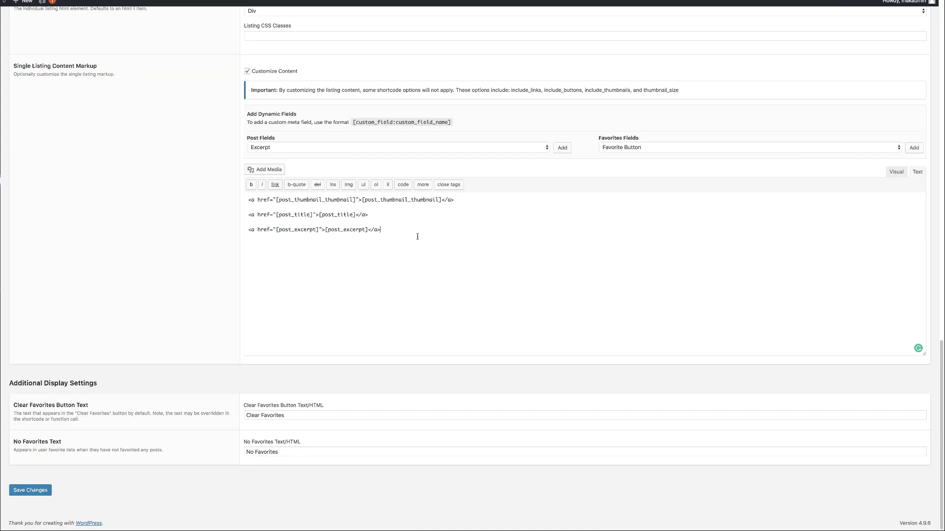
{"action": "left_click", "coordinate": [42, 491]}
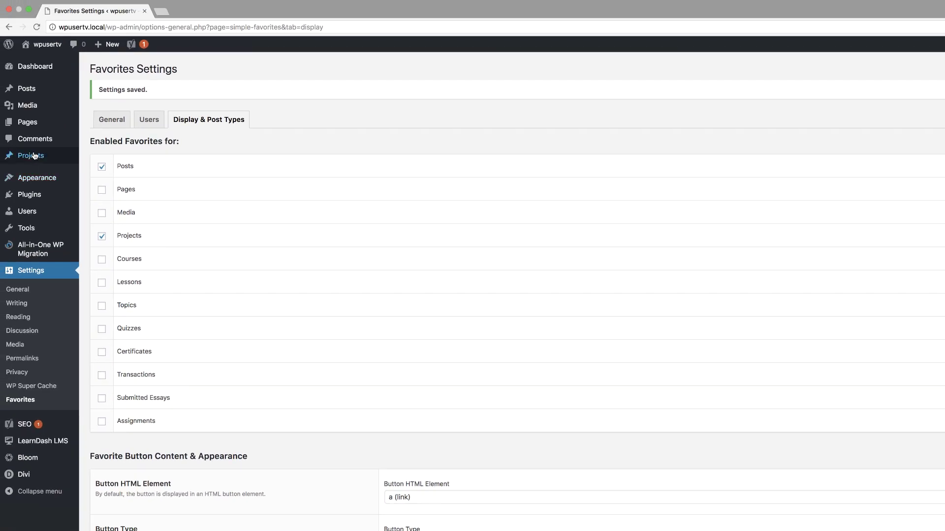
Create a new project with the title "Mabel"
{"action": "mouse_move", "coordinate": [55, 158]}
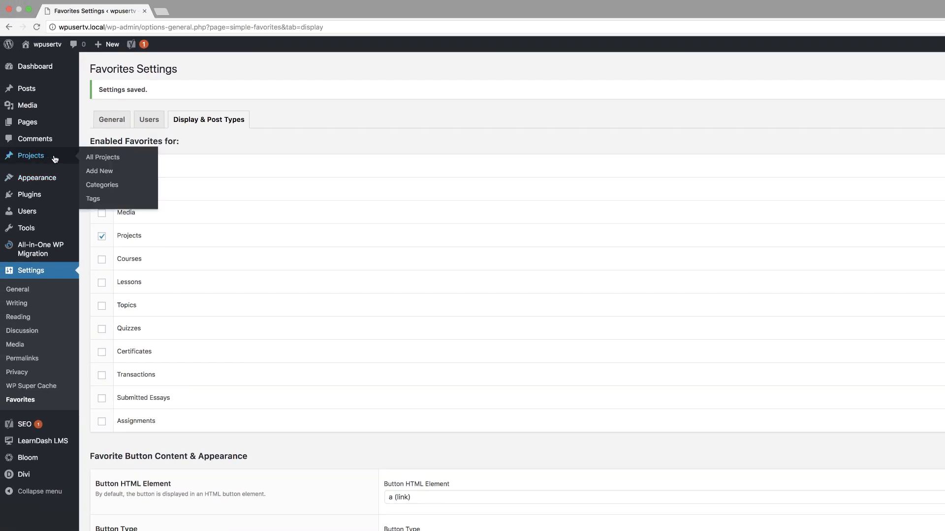
{"action": "left_click", "coordinate": [107, 174]}
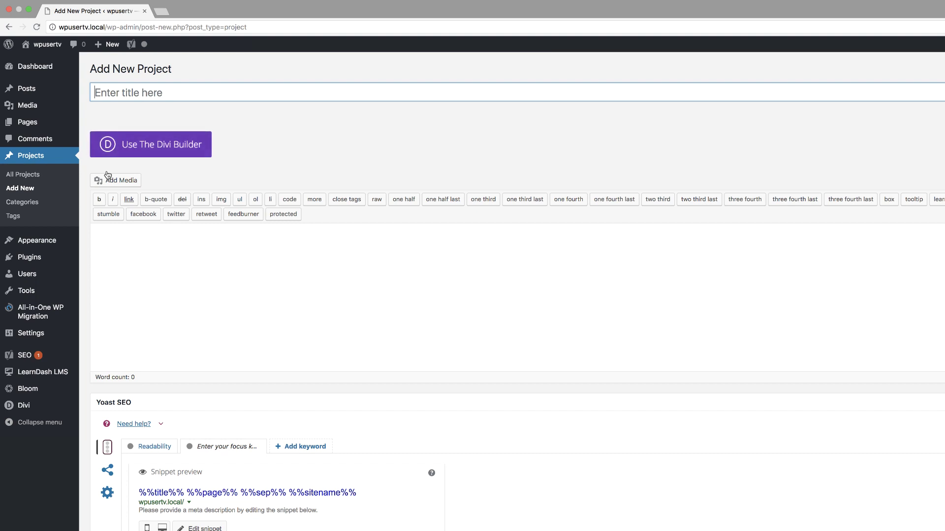
{"action": "type", "text": "Mabel"}
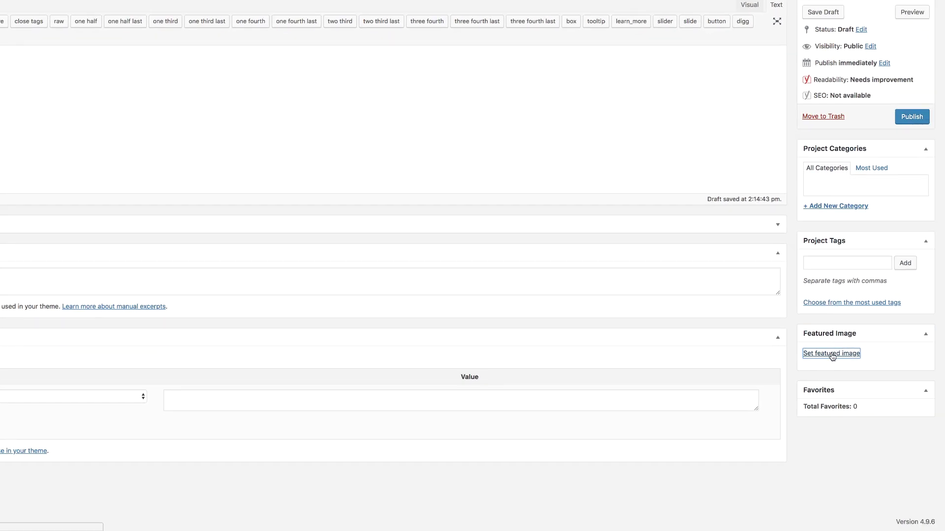
Set the project's featured image to ChickenTransparentPNG.png from the media library
{"action": "left_click", "coordinate": [832, 354]}
{"action": "scroll", "coordinate": [496, 331], "scroll_direction": "down", "scroll_amount": 7}
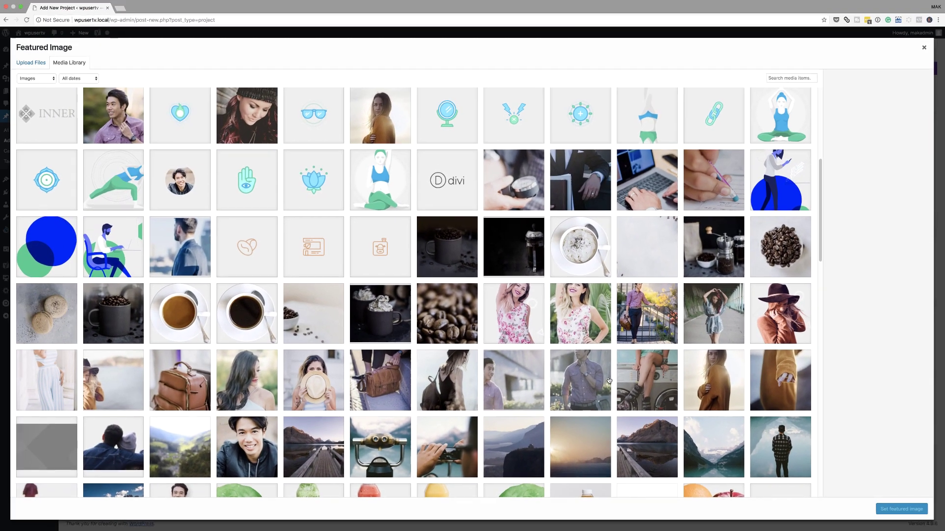
{"action": "scroll", "coordinate": [496, 330], "scroll_direction": "down", "scroll_amount": 5}
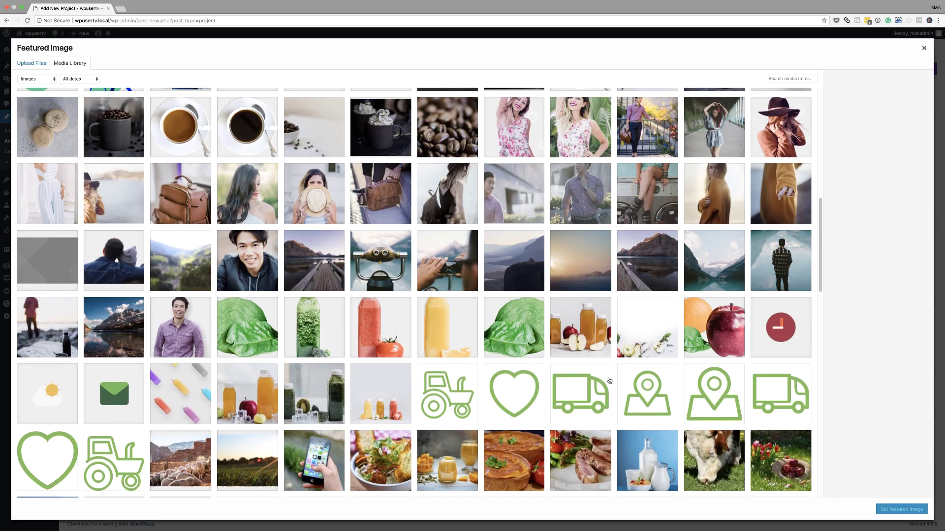
{"action": "scroll", "coordinate": [609, 380], "scroll_direction": "down", "scroll_amount": 4}
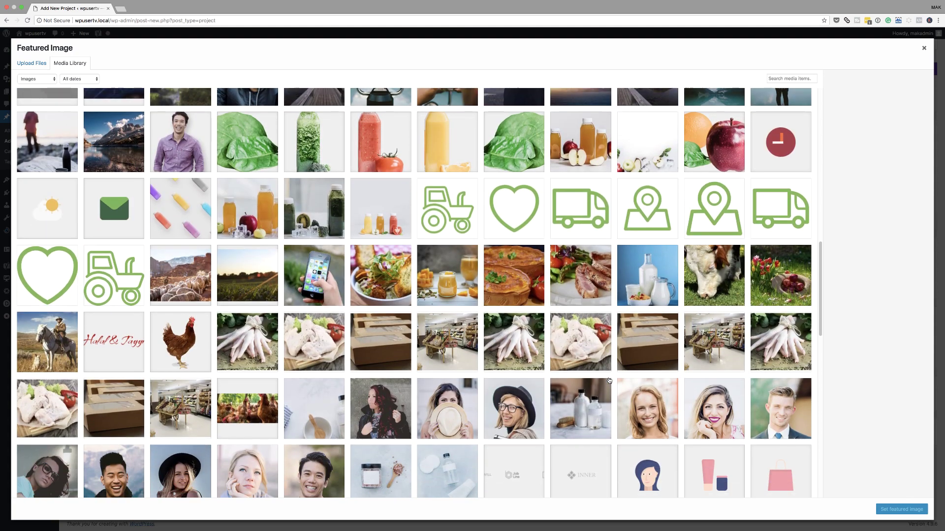
{"action": "scroll", "coordinate": [609, 380], "scroll_direction": "down", "scroll_amount": 1}
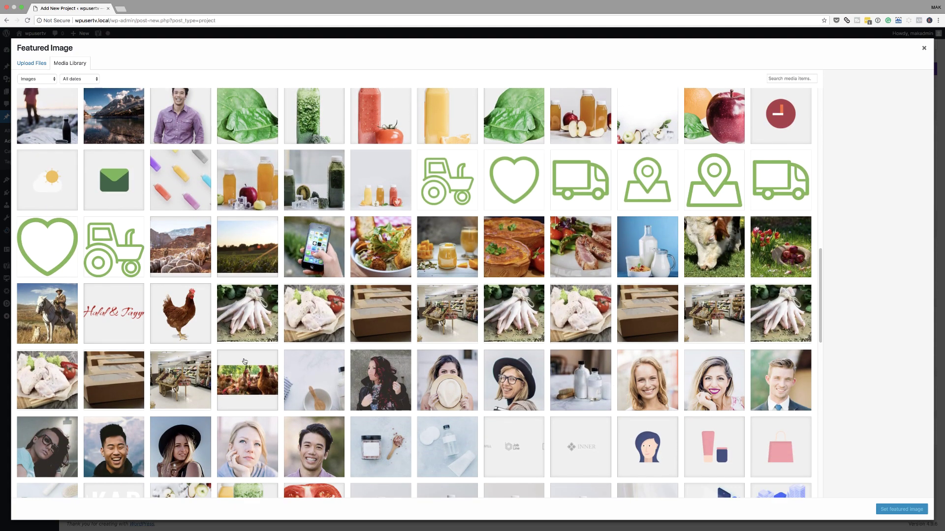
{"action": "left_click", "coordinate": [193, 325]}
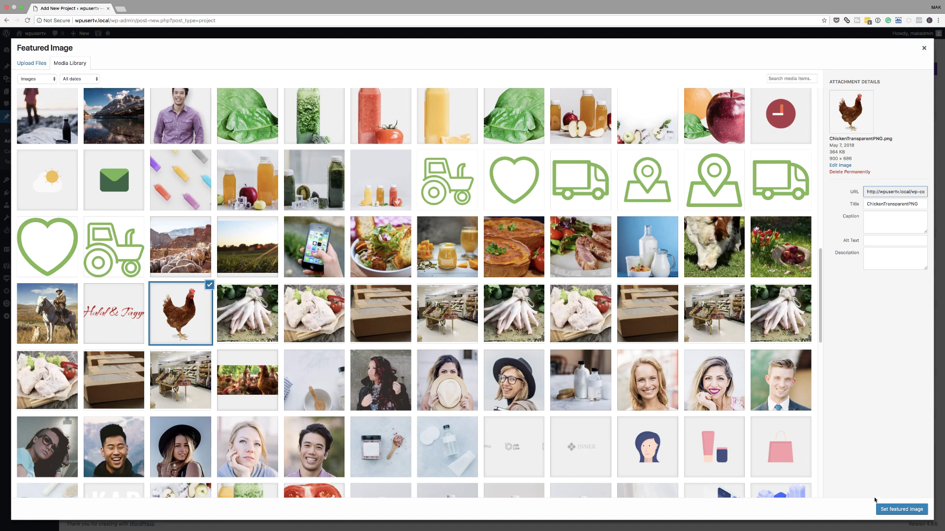
{"action": "left_click", "coordinate": [892, 511]}
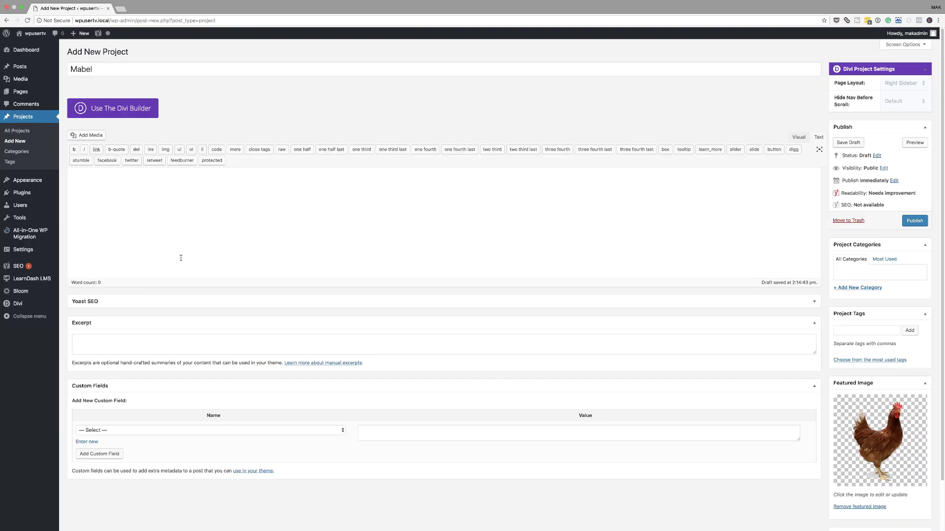
Fill the project's excerpt with placeholder text from "Lorem ipsum dolor sit amet" to "posuere a, pede." and publish the project
{"action": "scroll", "coordinate": [201, 301], "scroll_direction": "down", "scroll_amount": 2}
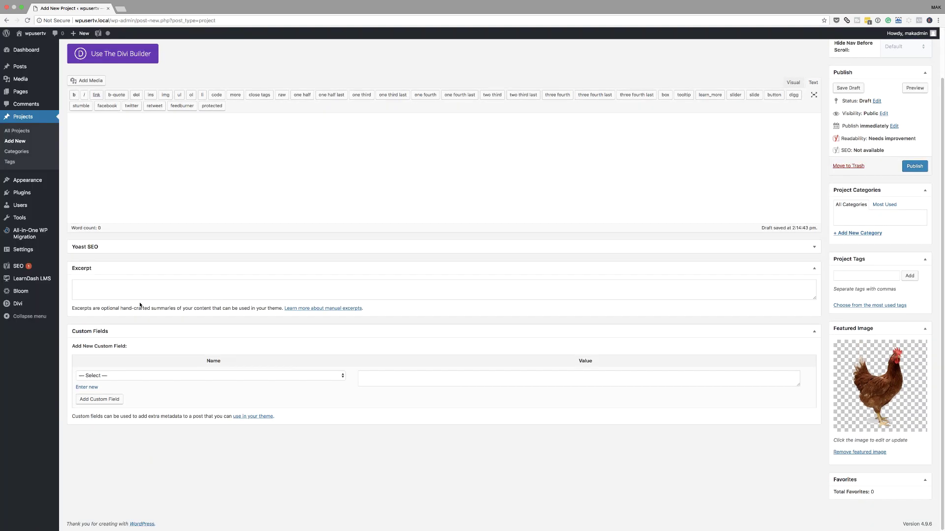
{"action": "left_click", "coordinate": [102, 283]}
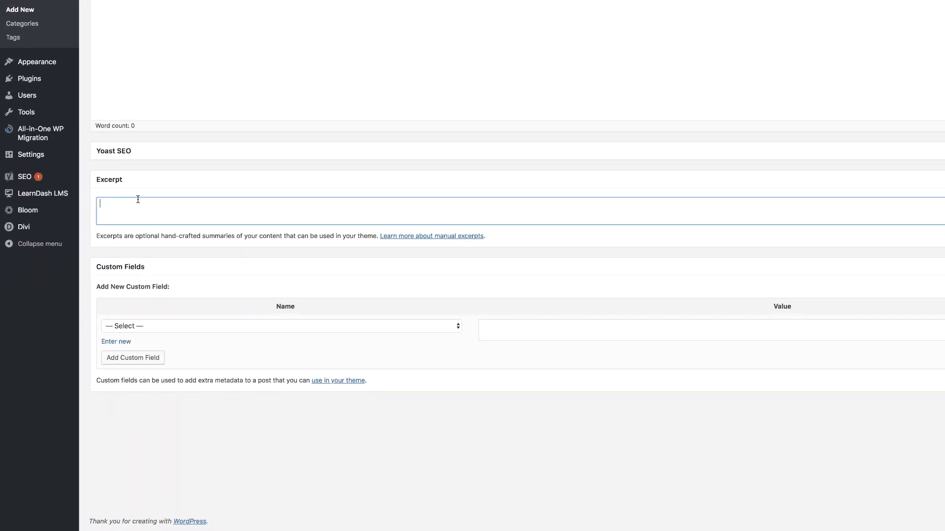
{"action": "type", "text": "Lorem ipsum dolor sit amet, consectetuer adipiscing elit. Donec odio. Quisque volutpat mattis eros. Nullam malesuada erat ut turpis. Suspendisse urna nibh, viverra non, semper suscipit, posuere a, pede."}
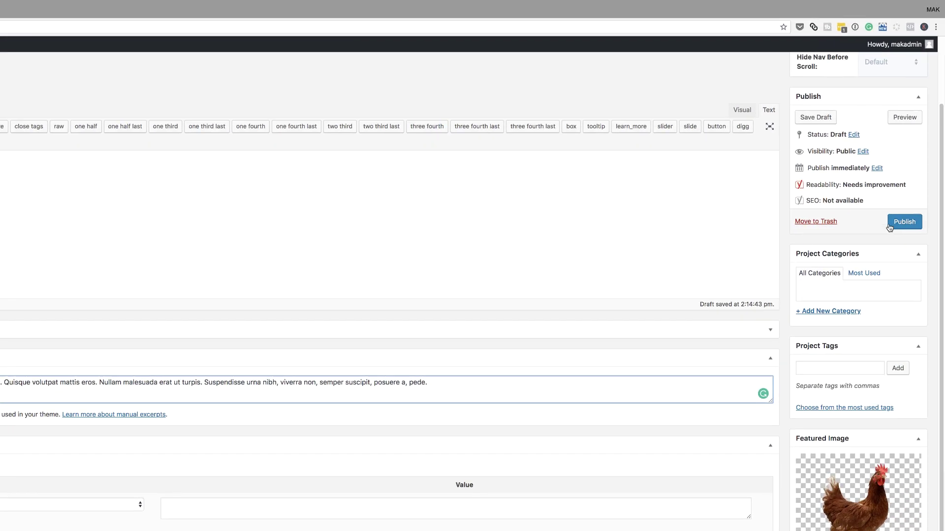
{"action": "left_click", "coordinate": [905, 222]}
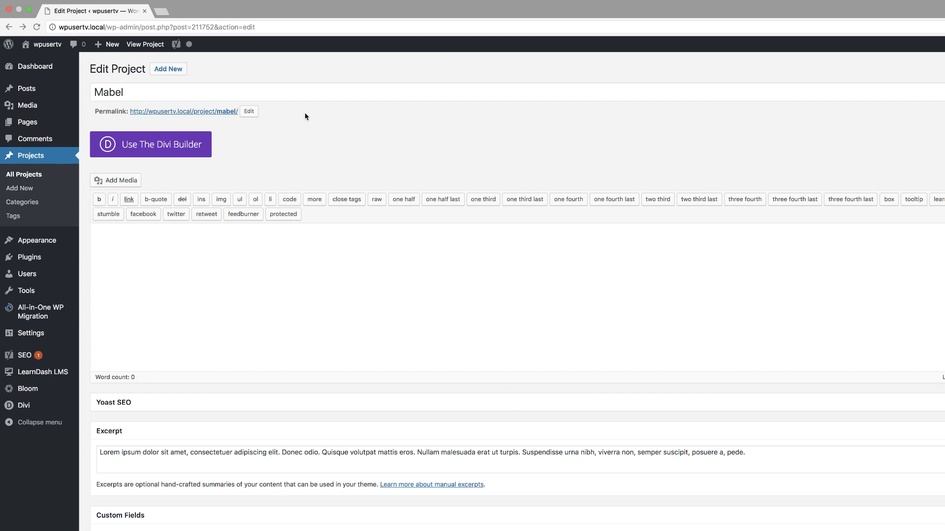
Visit the site's home page and enable the Visual Builder on it
{"action": "mouse_move", "coordinate": [54, 49]}
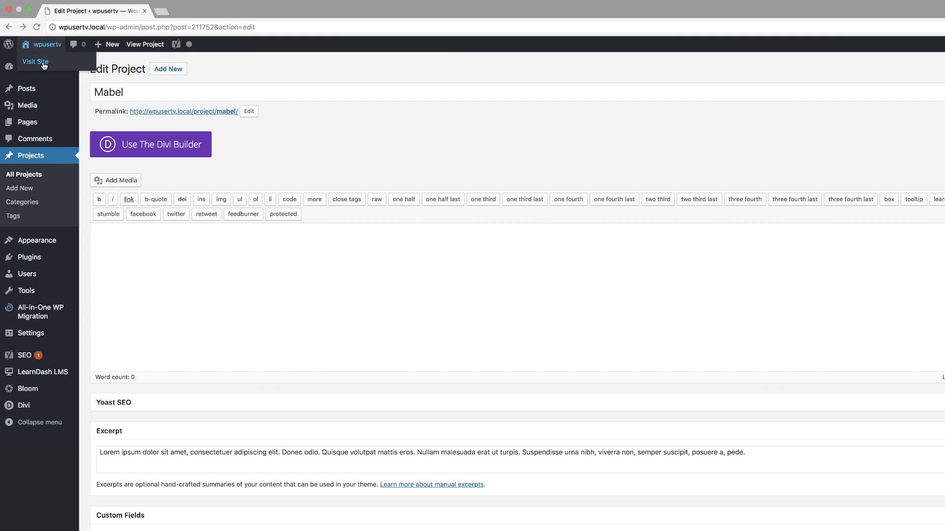
{"action": "left_click", "coordinate": [44, 65]}
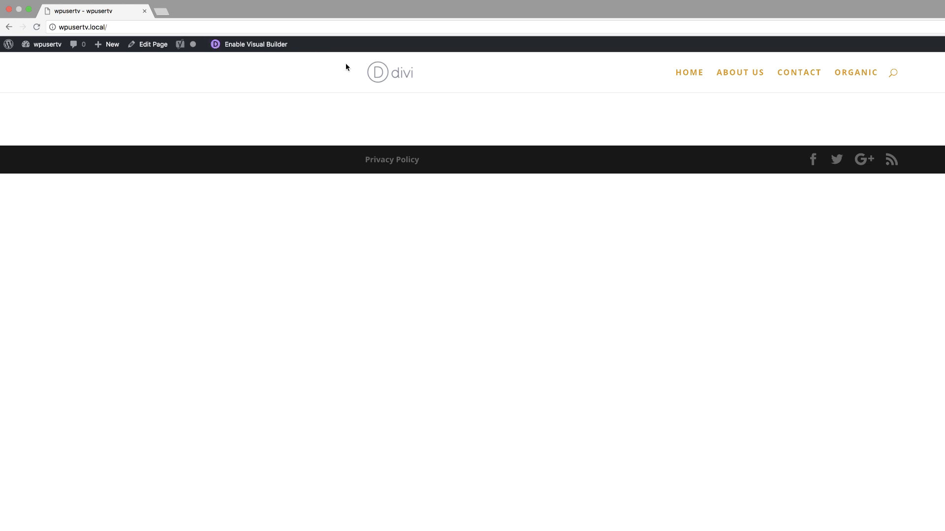
{"action": "left_click", "coordinate": [263, 46]}
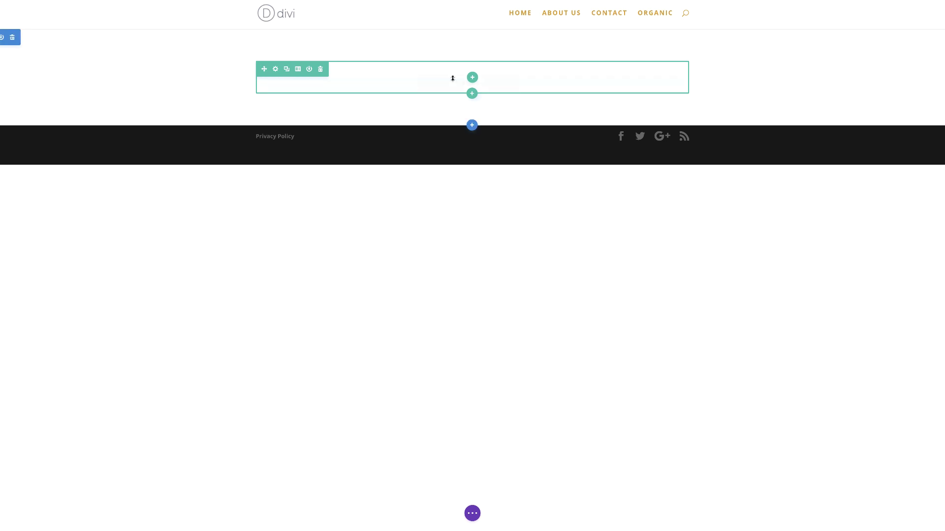
Load the premade Animal Shelter Listing Page layout into the home page and delete the empty section above it
{"action": "left_click", "coordinate": [475, 515]}
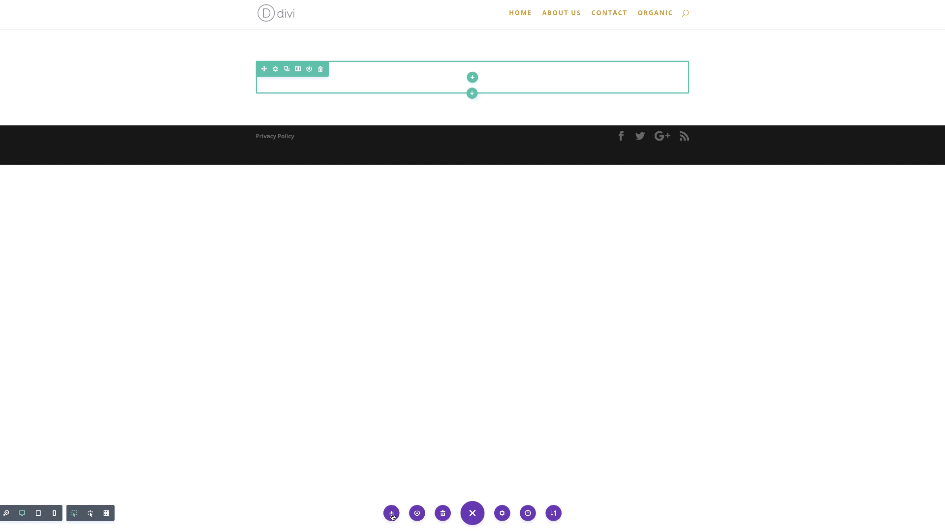
{"action": "left_click", "coordinate": [391, 514]}
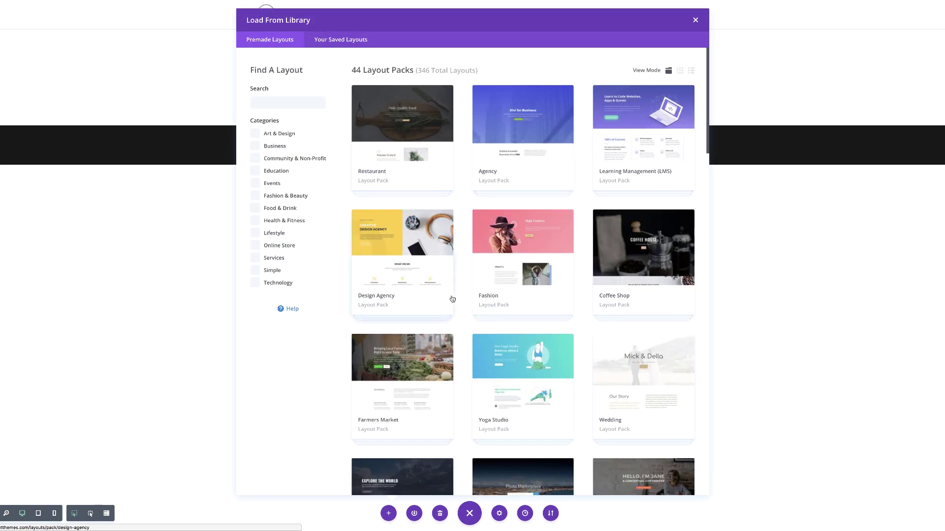
{"action": "scroll", "coordinate": [452, 334], "scroll_direction": "down", "scroll_amount": 1}
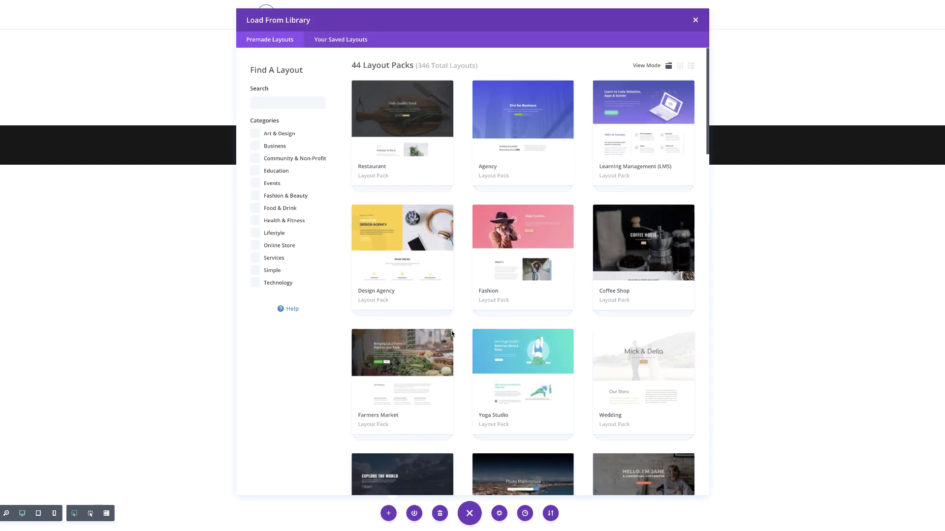
{"action": "scroll", "coordinate": [452, 334], "scroll_direction": "down", "scroll_amount": 15}
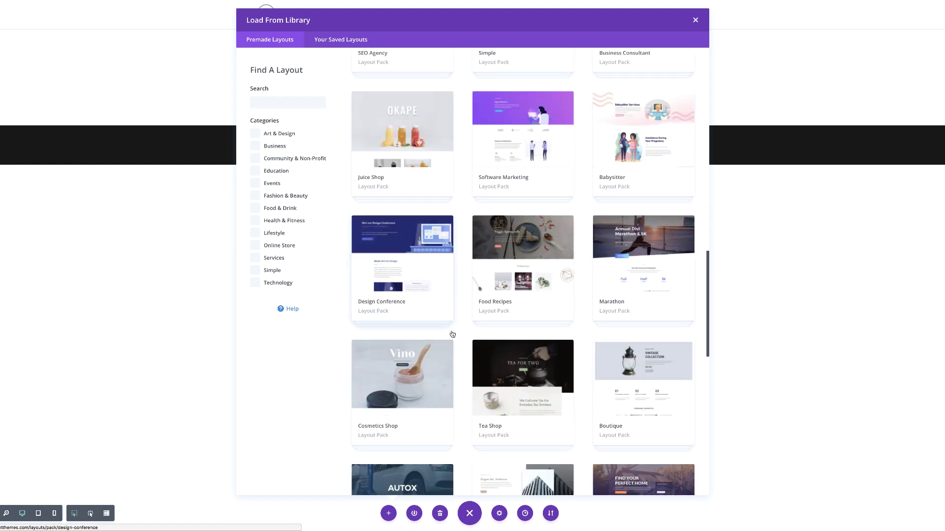
{"action": "scroll", "coordinate": [452, 334], "scroll_direction": "down", "scroll_amount": 10}
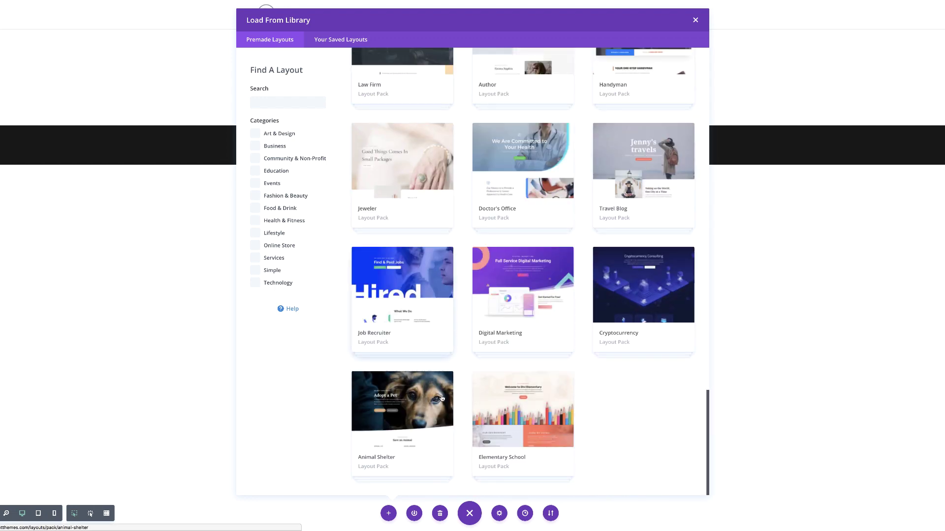
{"action": "left_click", "coordinate": [389, 394]}
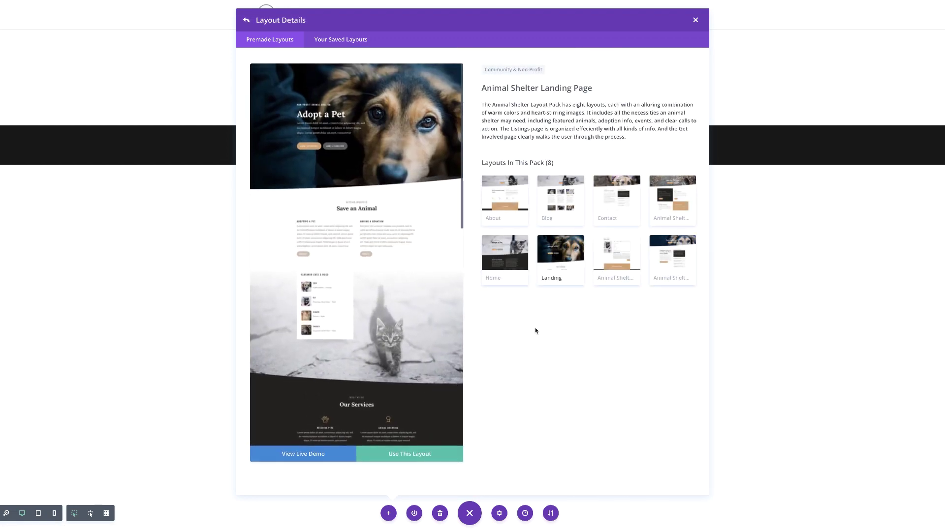
{"action": "left_click", "coordinate": [616, 269]}
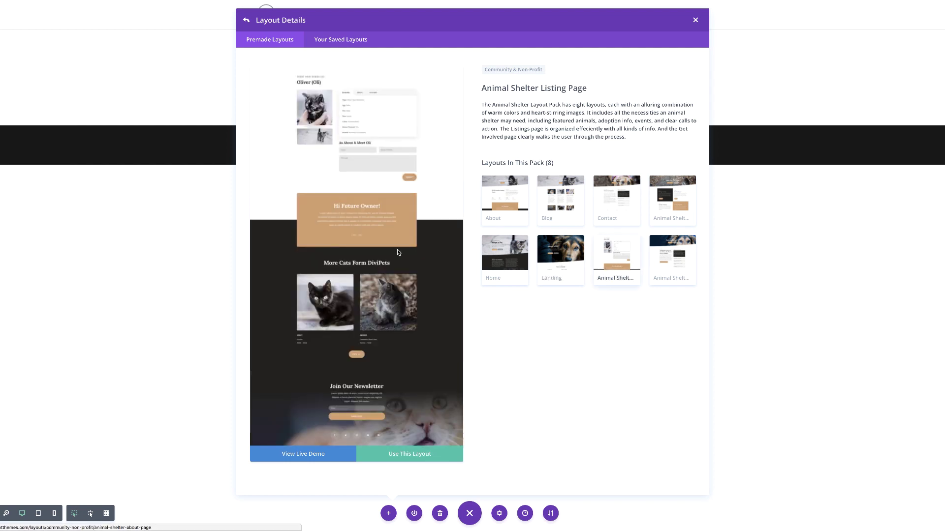
{"action": "left_click", "coordinate": [420, 454]}
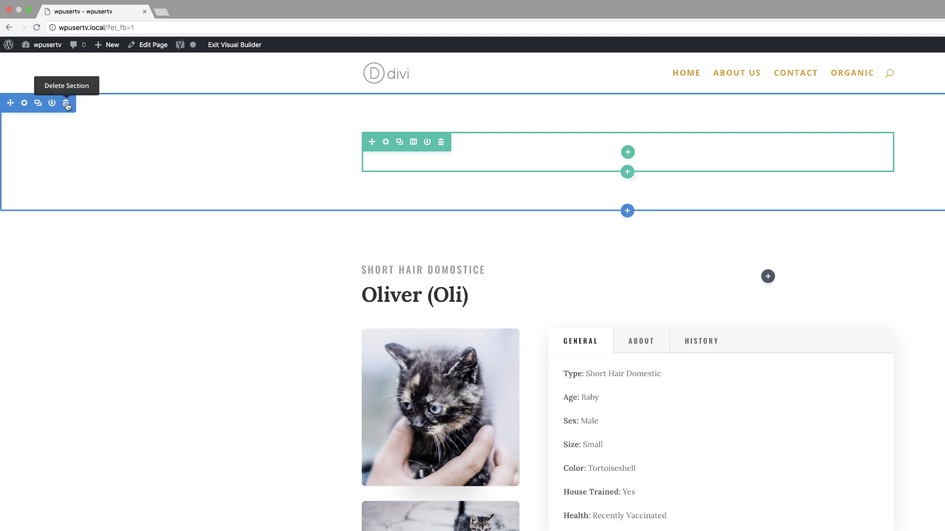
{"action": "left_click", "coordinate": [66, 104]}
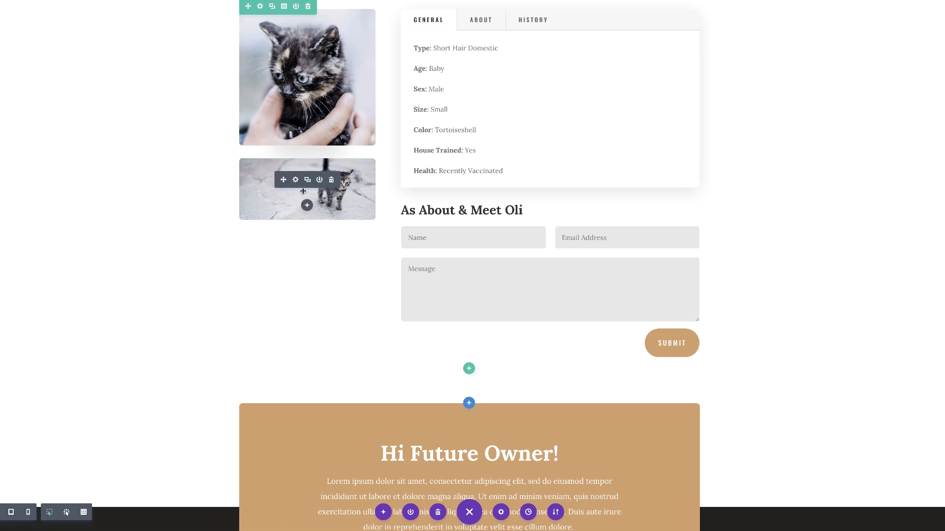
Add a Text module below the second kitten image and replace its content with the shortcode [favorite_button]
{"action": "left_click", "coordinate": [307, 206]}
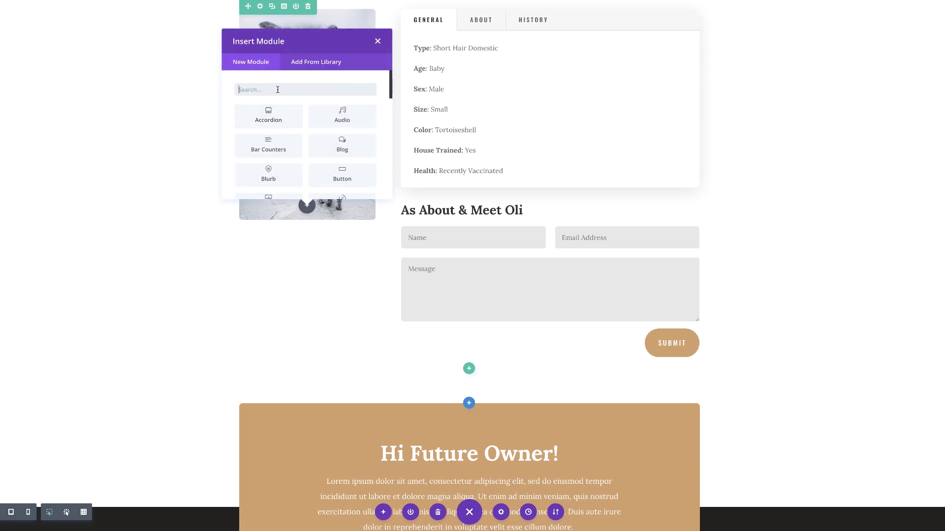
{"action": "type", "text": "text"}
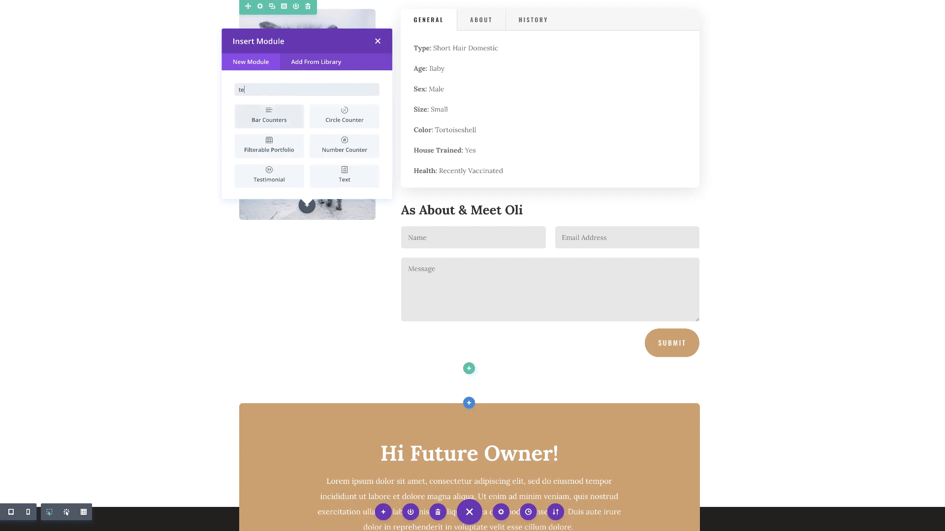
{"action": "left_click", "coordinate": [269, 118]}
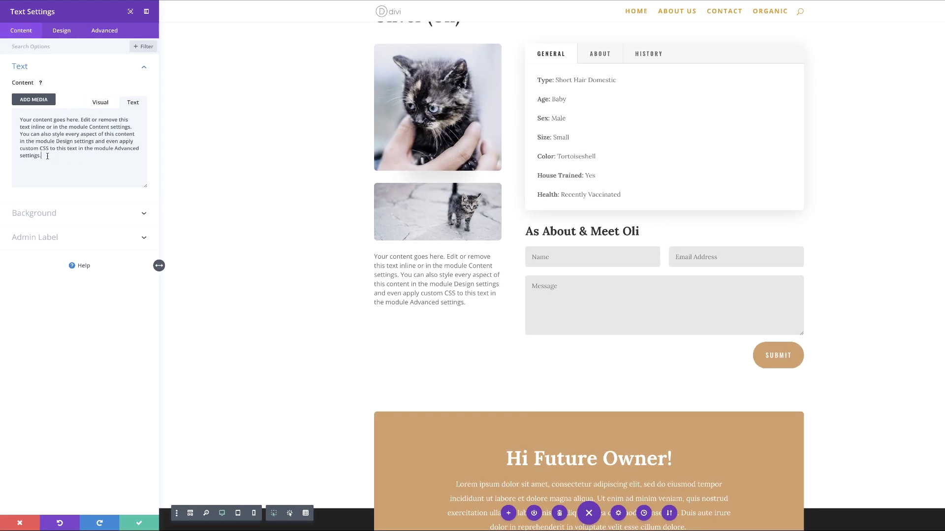
{"action": "left_click_drag", "start_coordinate": [47, 156], "coordinate": [19, 119]}
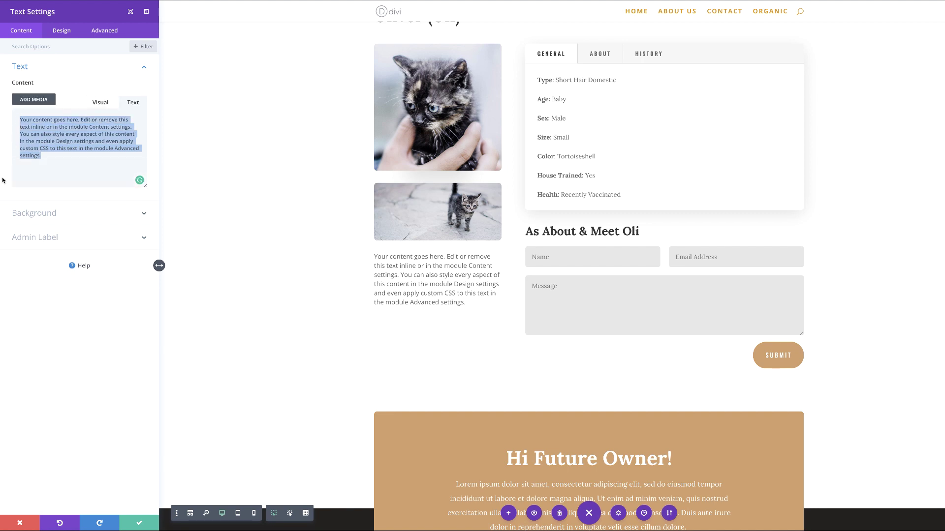
{"action": "type", "text": "[favorite_button]"}
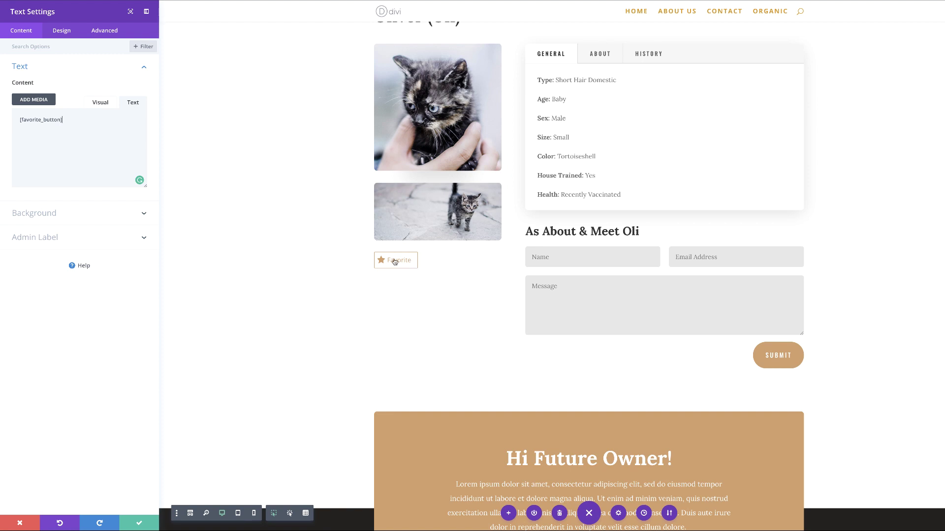
Style the Text module's text with the Lora font, choose a font weight, adjust the text size, and save the module settings
{"action": "left_click", "coordinate": [65, 34]}
{"action": "left_click", "coordinate": [33, 68]}
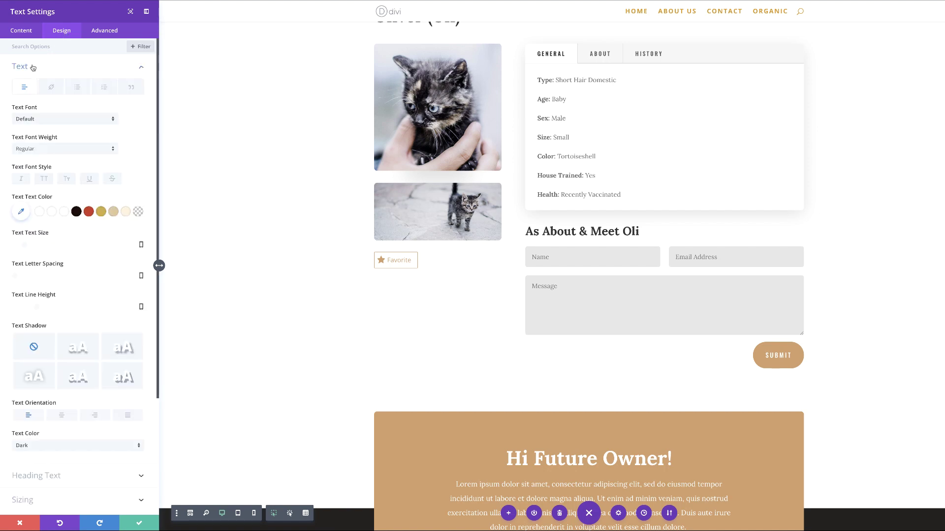
{"action": "left_click", "coordinate": [61, 121]}
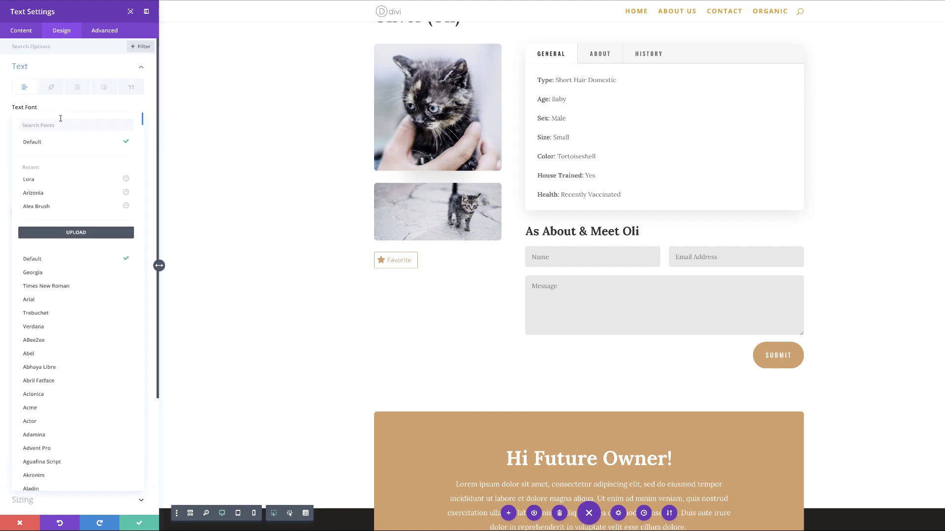
{"action": "left_click", "coordinate": [41, 185]}
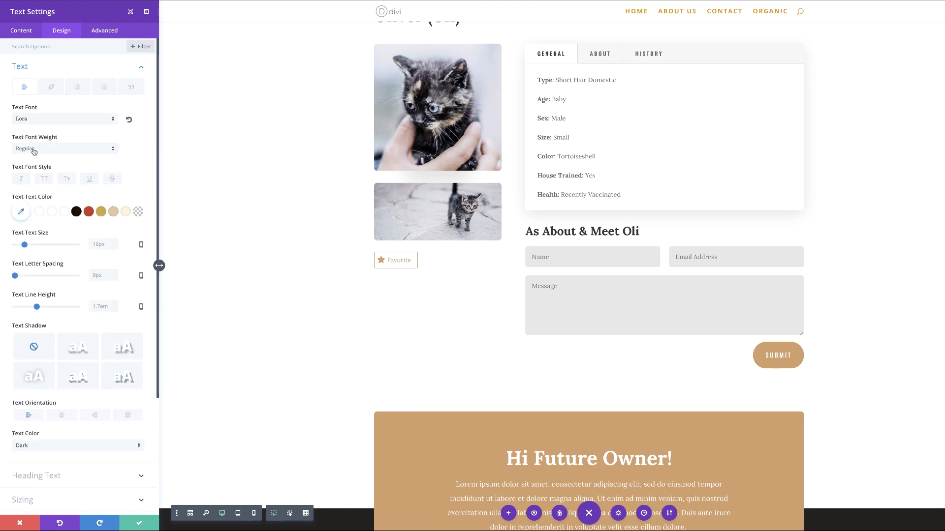
{"action": "left_click", "coordinate": [34, 152]}
{"action": "left_click", "coordinate": [40, 169]}
{"action": "mouse_move", "coordinate": [25, 246]}
{"action": "left_mouse_down"}
{"action": "mouse_move", "coordinate": [33, 247]}
{"action": "mouse_move", "coordinate": [25, 246]}
{"action": "left_mouse_up"}
{"action": "left_click", "coordinate": [139, 523]}
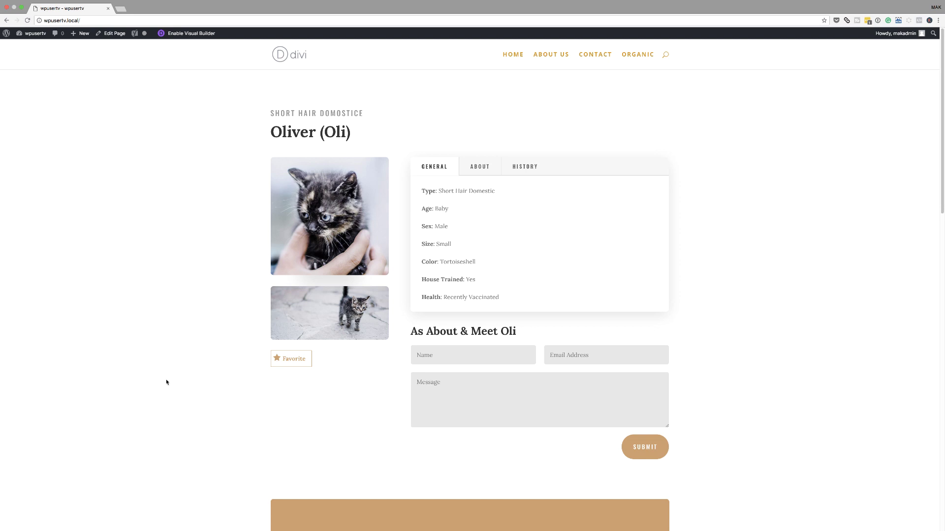
Test the Favorite button on the live home page by favoriting the listing and unfavoriting it again
{"action": "left_click", "coordinate": [294, 359]}
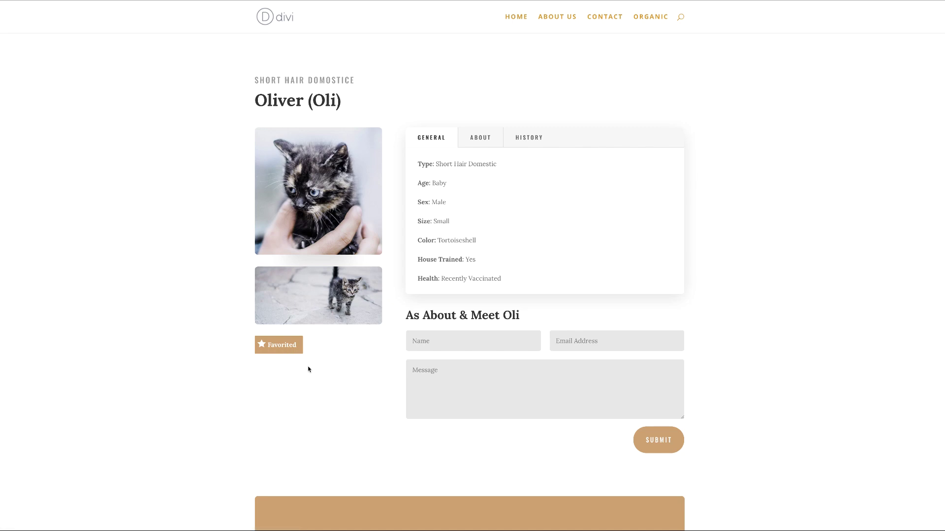
{"action": "left_click", "coordinate": [291, 349]}
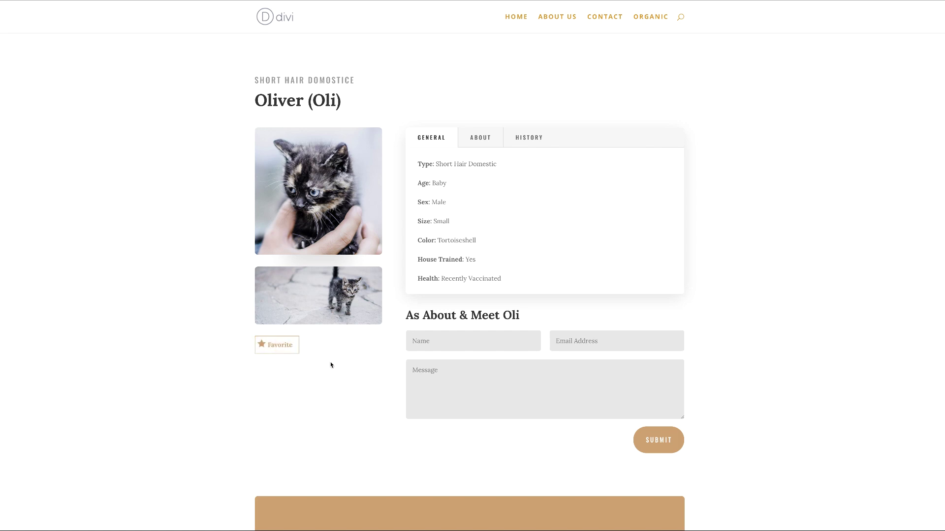